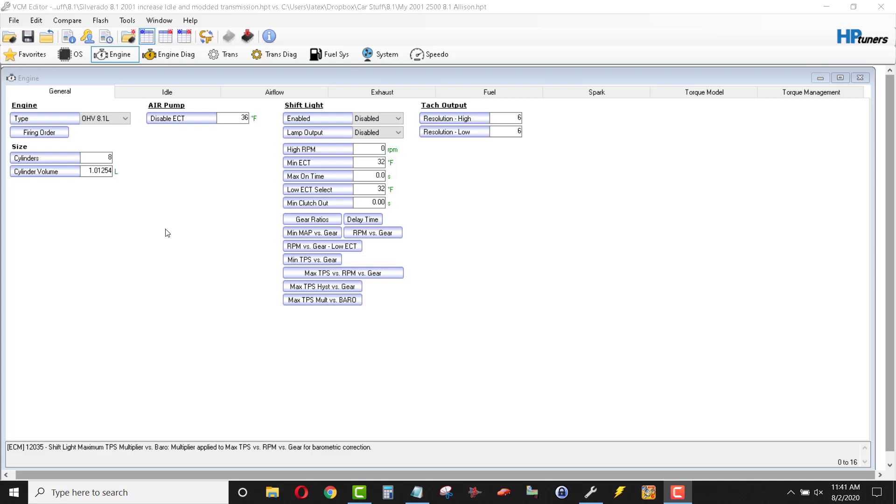
- Review the Engine window's General settings, then switch to its Idle parameters
left_click(96, 96)
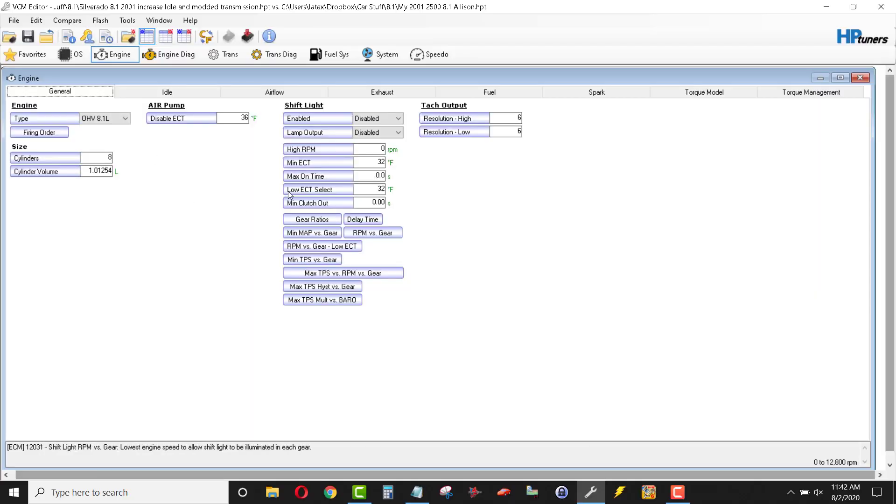
left_click(177, 93)
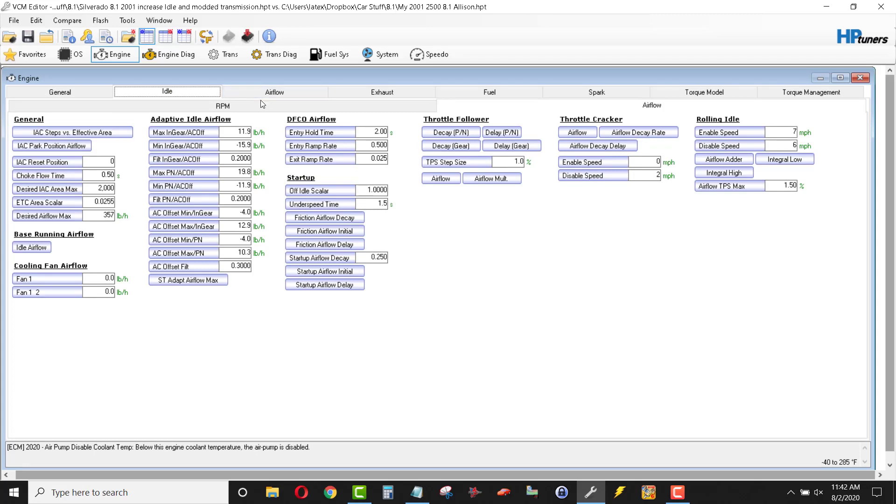
left_click(250, 104)
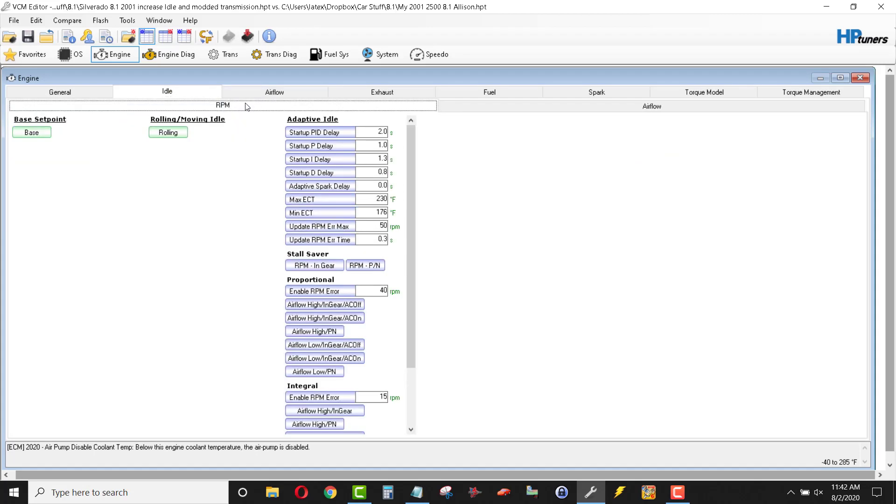
left_click(39, 136)
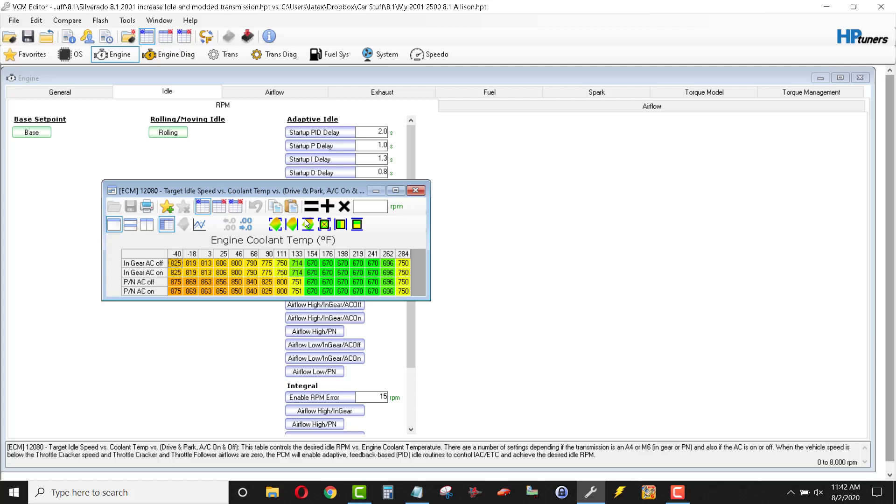
left_click(218, 206)
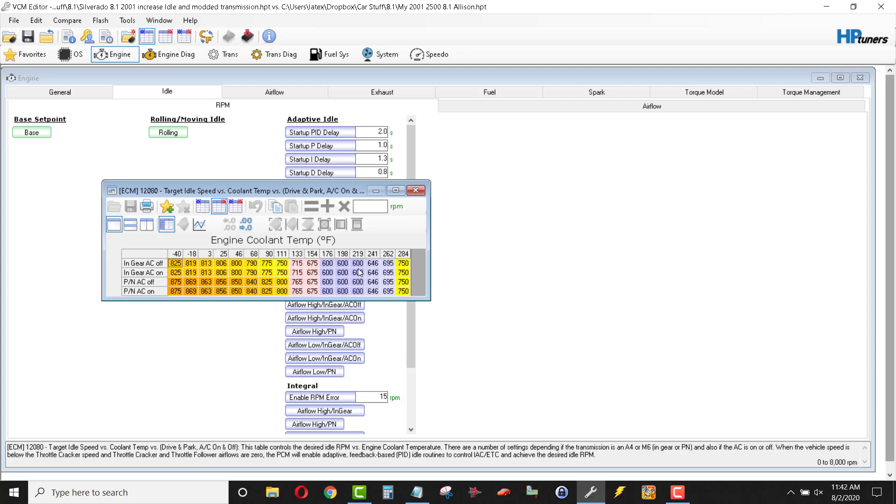
left_click(210, 209)
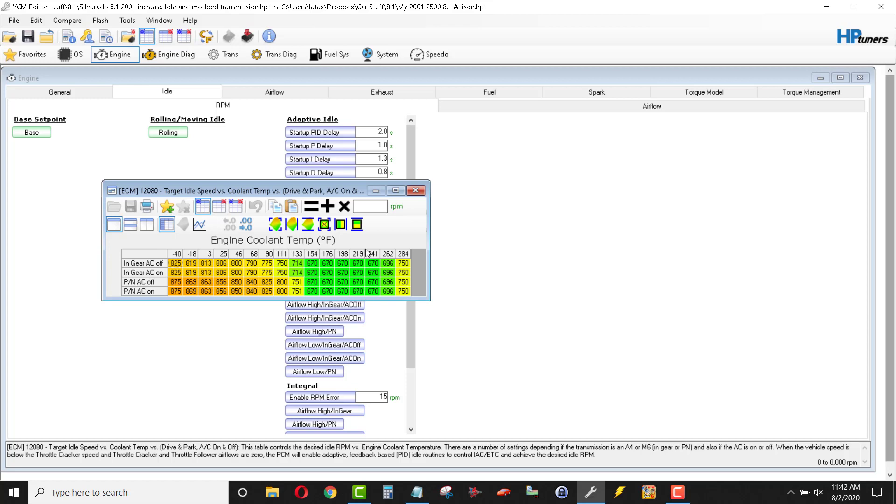
left_click(422, 191)
left_click(170, 135)
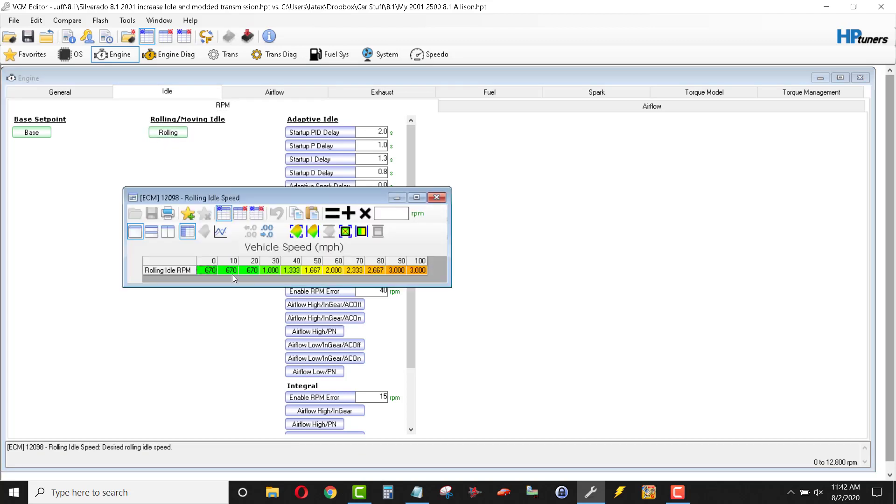
left_click(436, 197)
left_click(568, 103)
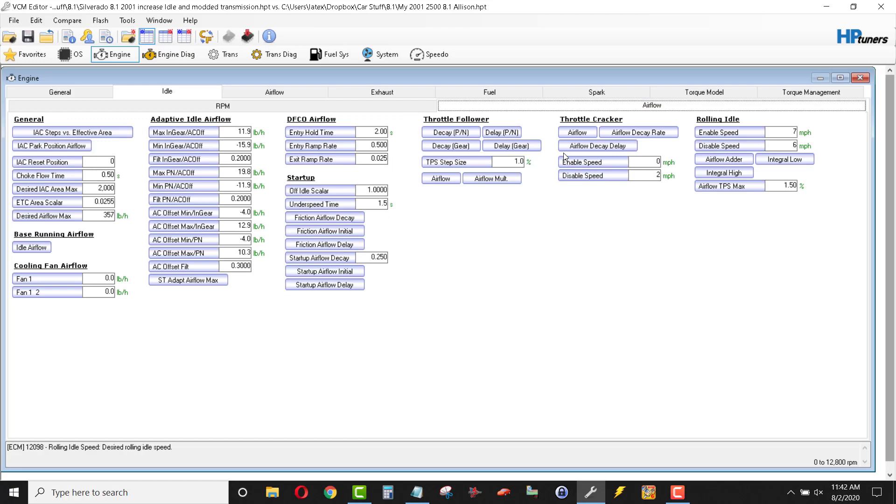
- Browse the Airflow Dynamic and Electronic Throttle settings, then view the Exhaust EGR settings
left_click(276, 94)
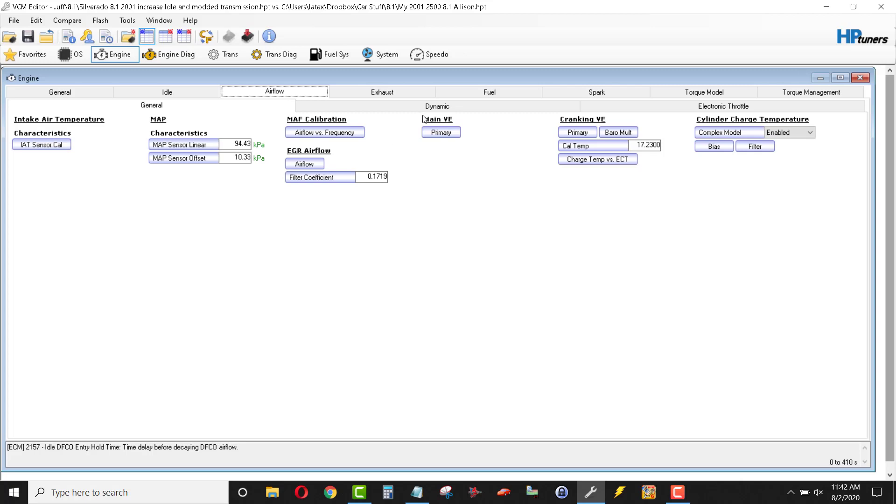
left_click(434, 107)
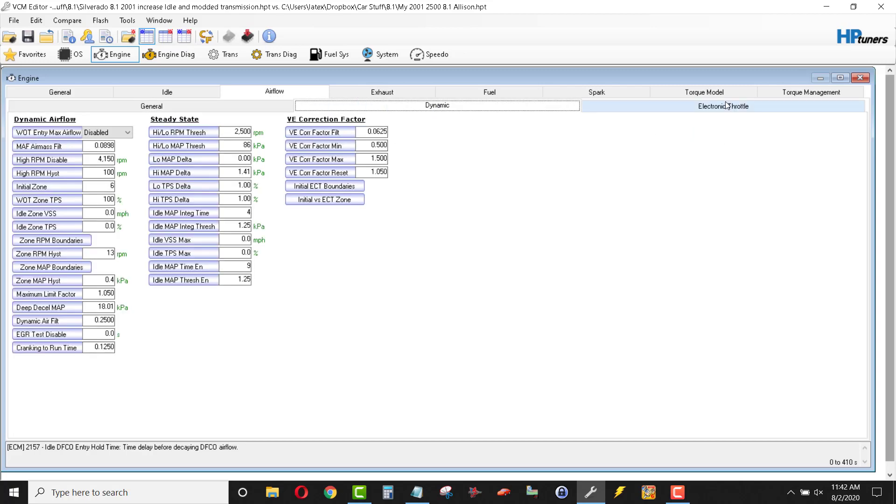
left_click(727, 105)
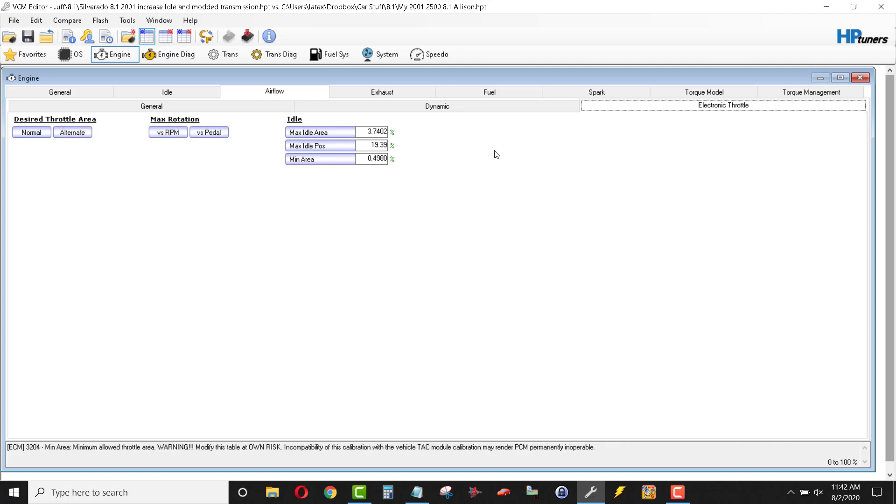
left_click(369, 93)
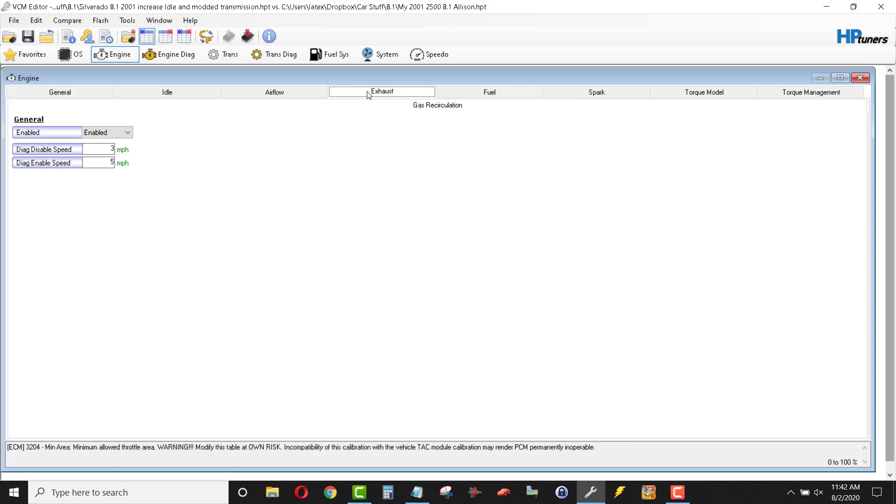
- Show the Fuel parameters and view their Oxygen Sensors and Open Loop / Base settings
left_click(500, 91)
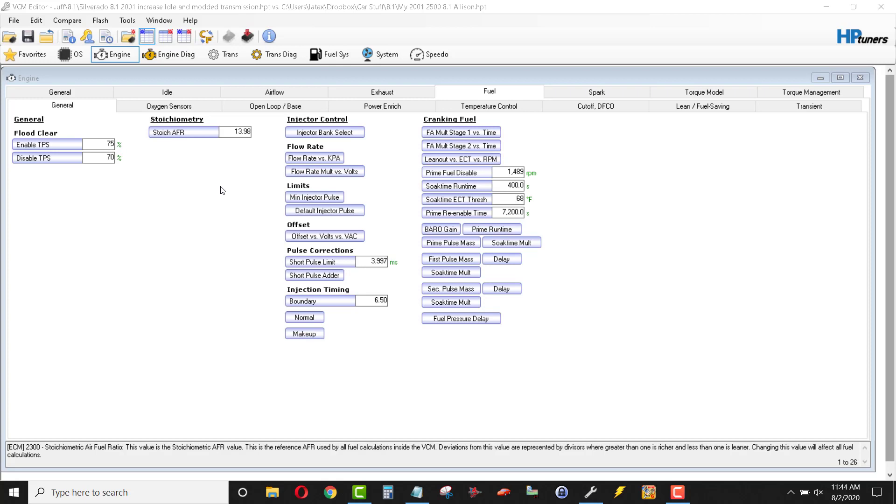
left_click(179, 105)
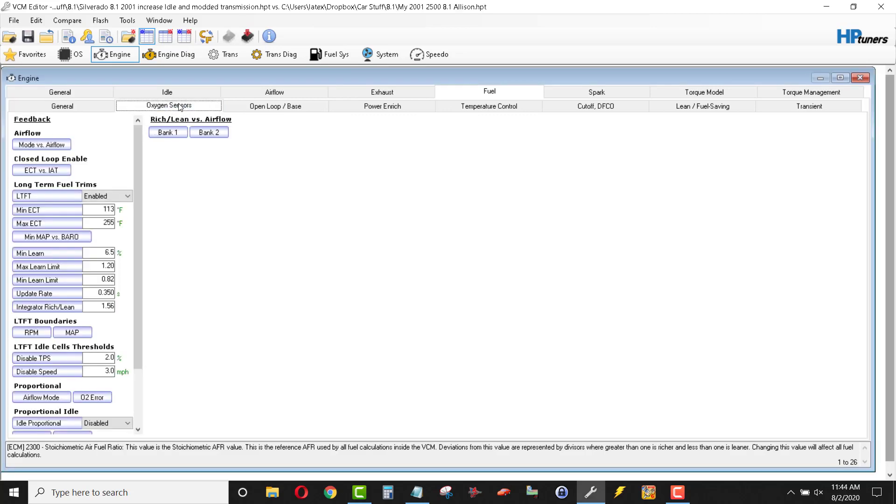
left_click(302, 106)
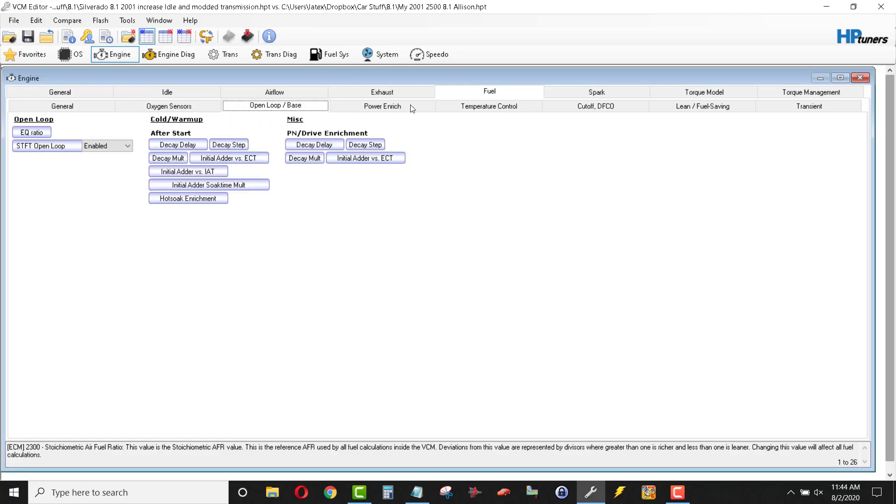
- Open the Power Enrich EQ Ratio (Gas) table, 1.100 across 0–7,200 rpm, and move it aside
left_click(393, 107)
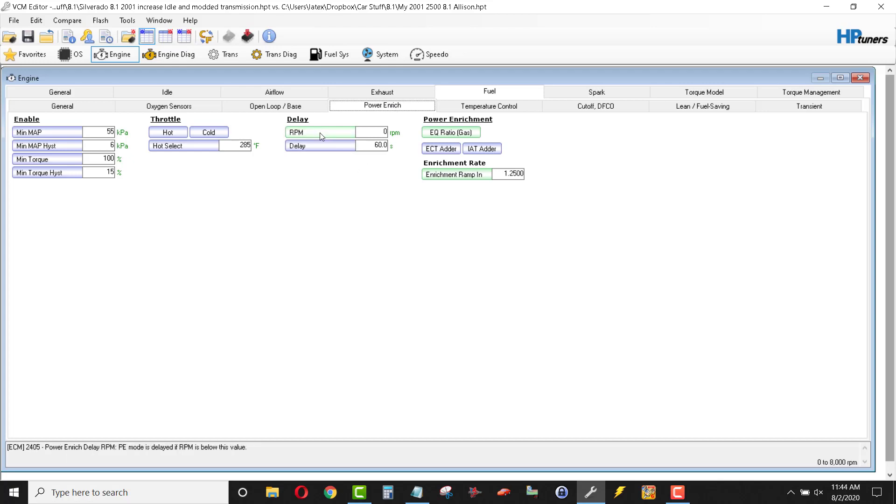
left_click(378, 132)
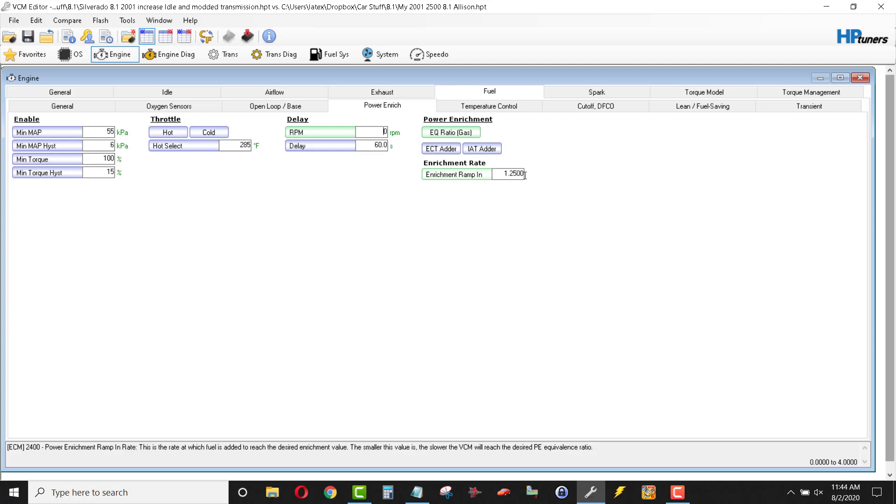
left_click(465, 133)
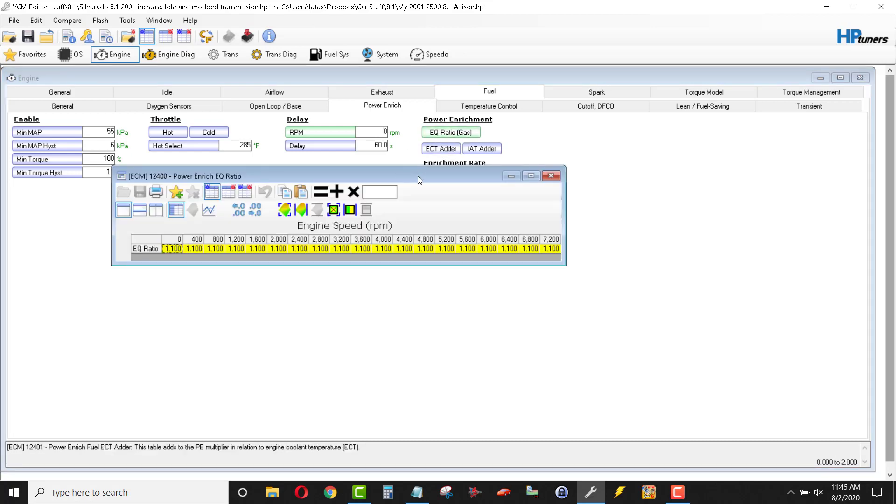
left_click_drag(400, 177, 491, 155)
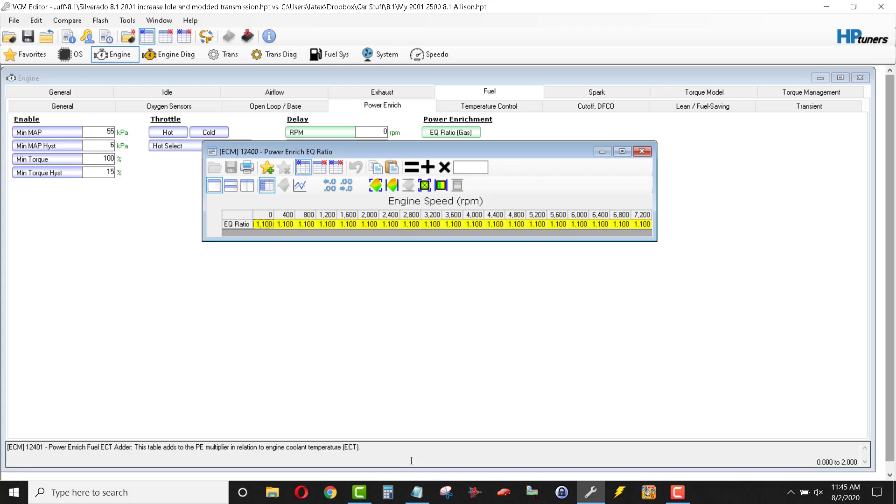
- Place Calculator beside the tune and compute 14.0 ÷ 12.7 = 1.102
left_click(390, 497)
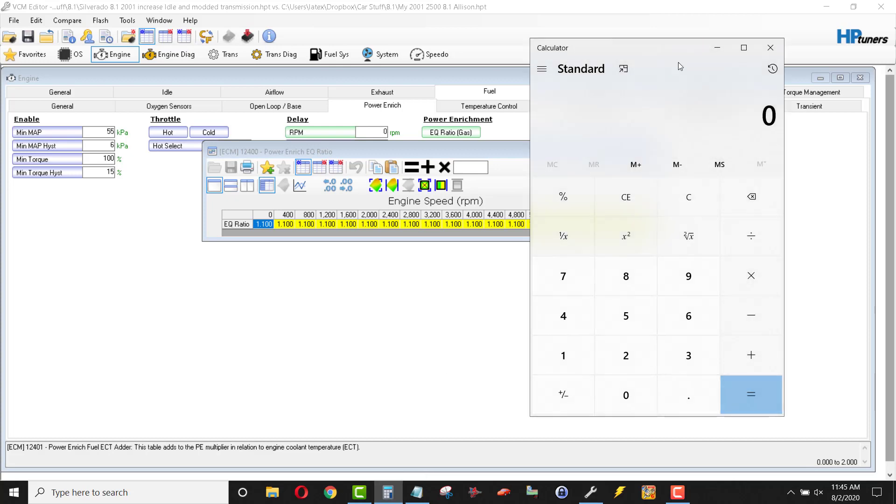
left_click_drag(676, 46, 631, 37)
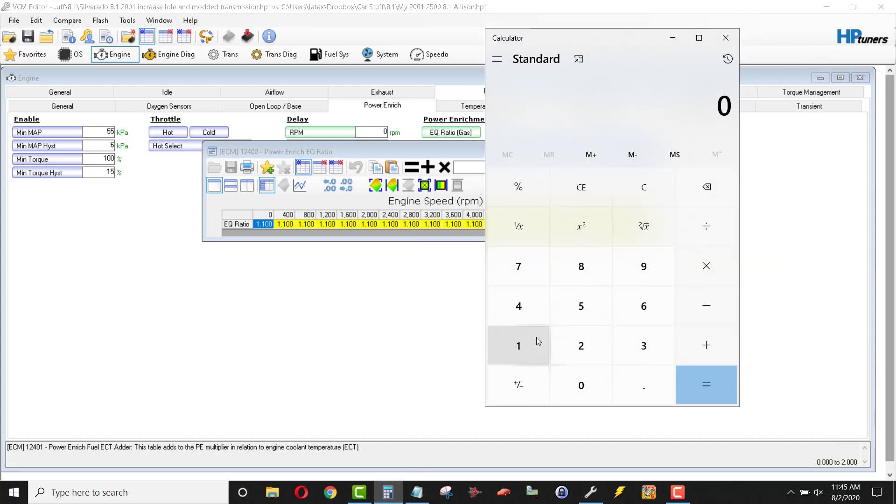
left_click(526, 352)
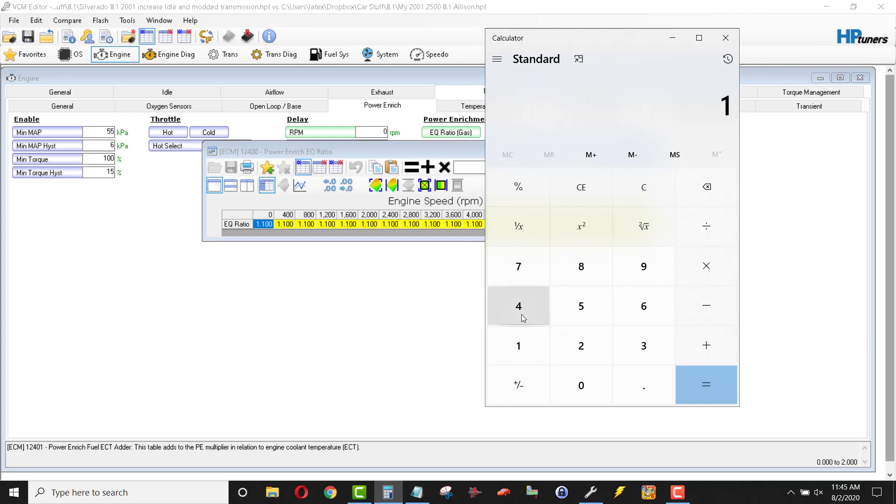
left_click(522, 306)
left_click(654, 378)
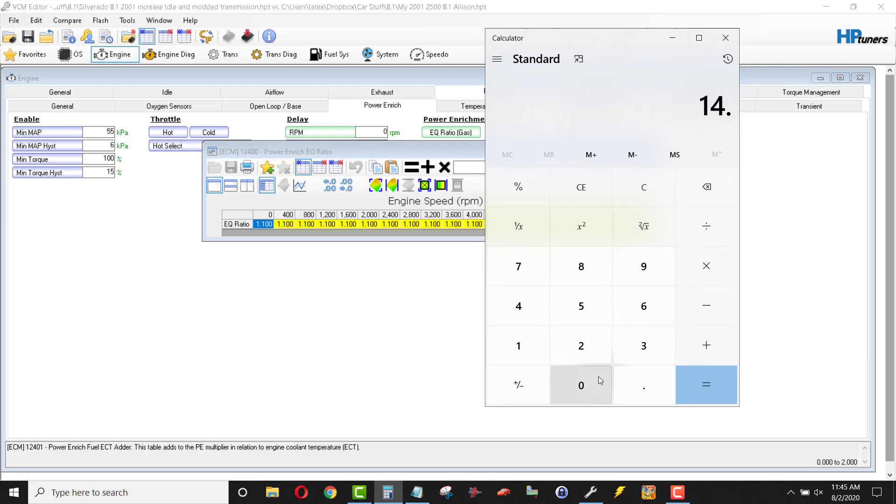
left_click(584, 395)
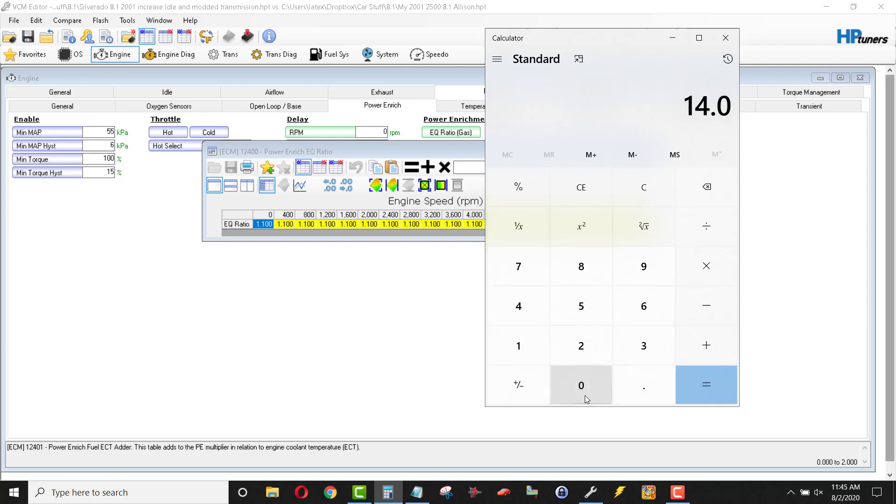
left_click(711, 229)
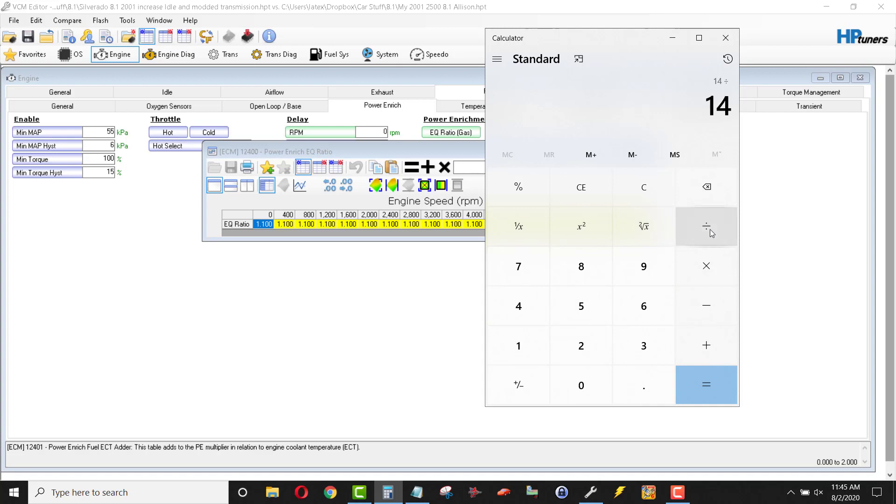
left_click(518, 343)
left_click(560, 348)
left_click(641, 373)
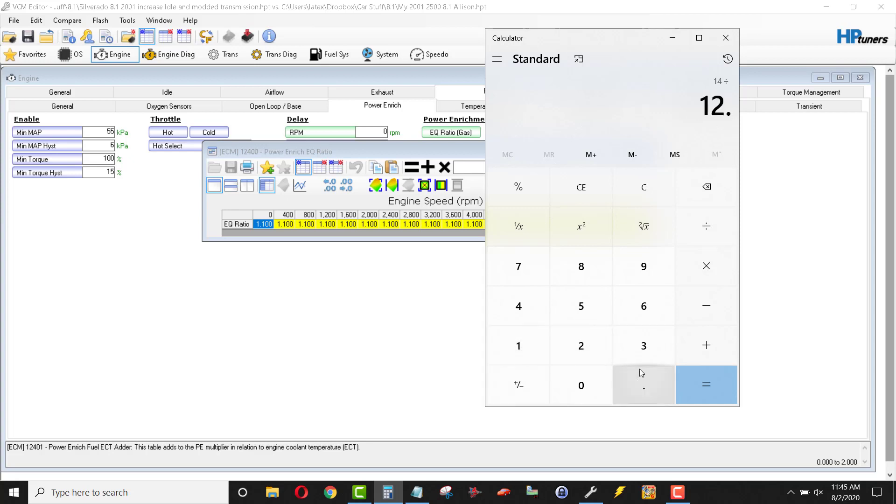
left_click(529, 265)
left_click(705, 388)
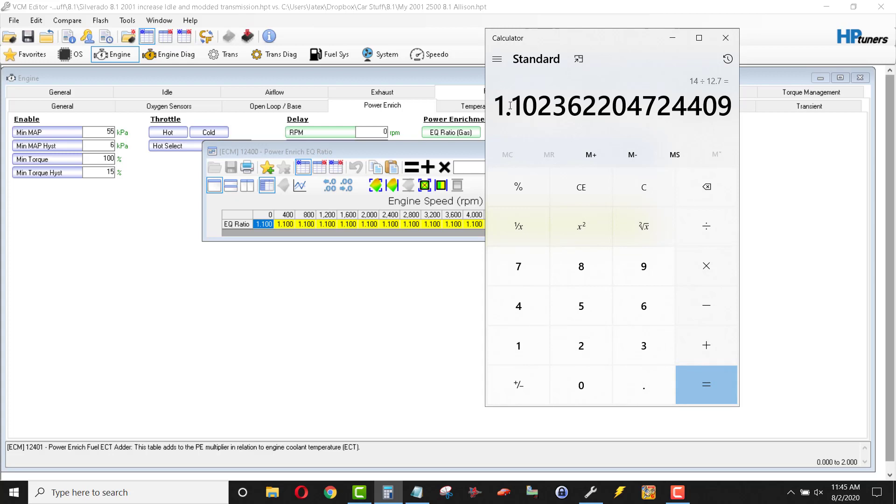
- Close Calculator, recheck the EQ Ratio table, then view Fuel Temperature Control and Cutoff, DFCO settings
left_click(726, 38)
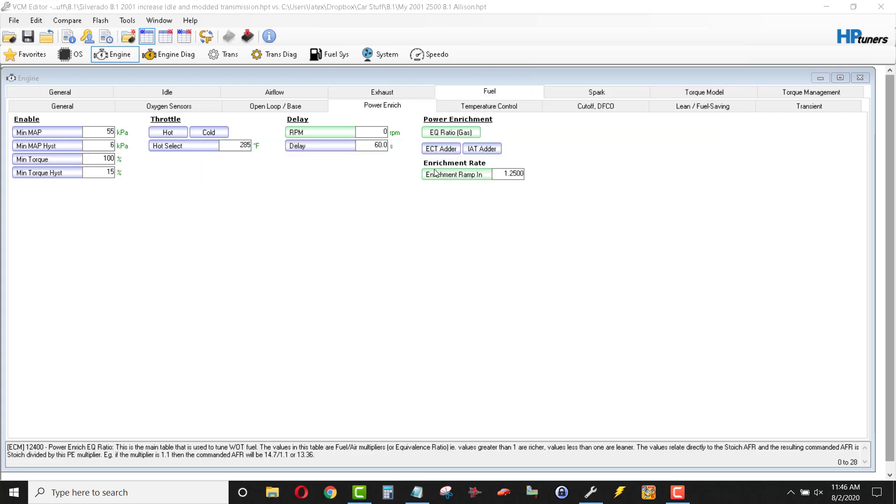
left_click(451, 135)
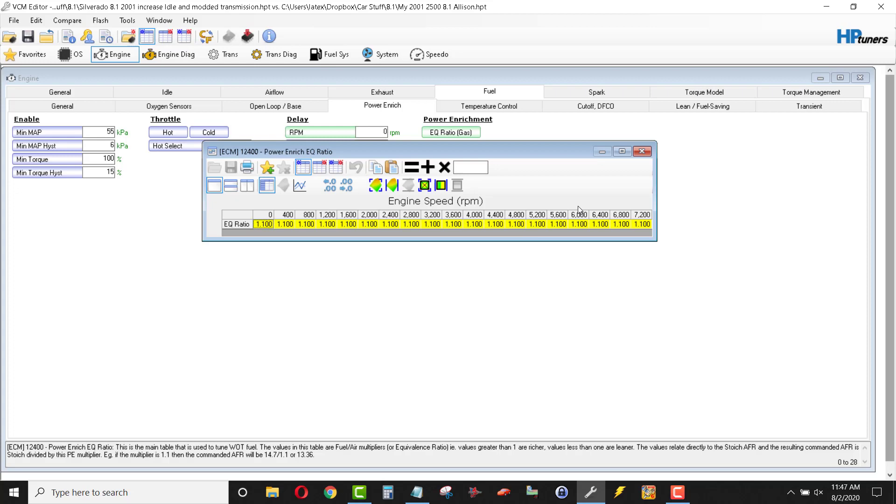
left_click(642, 152)
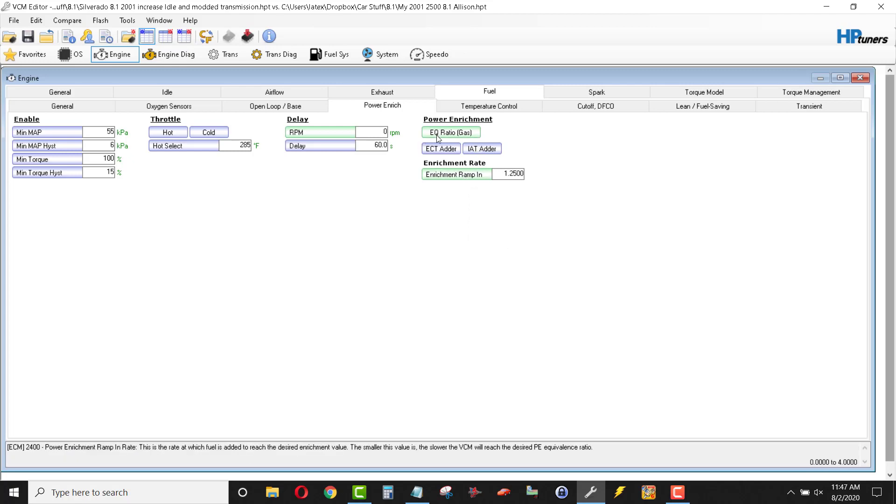
left_click(494, 111)
left_click(583, 109)
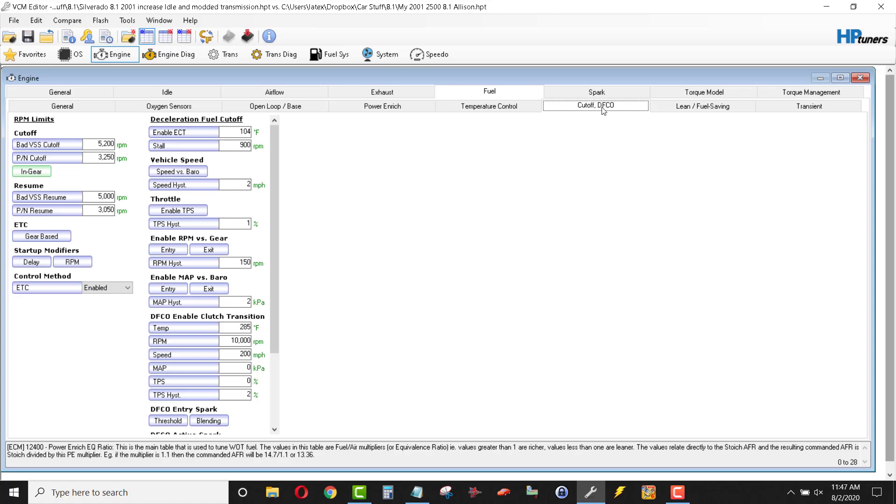
- Compare the In-Gear cutoff table with stock and set every cutoff and resume cell to 5500 rpm
left_click(31, 172)
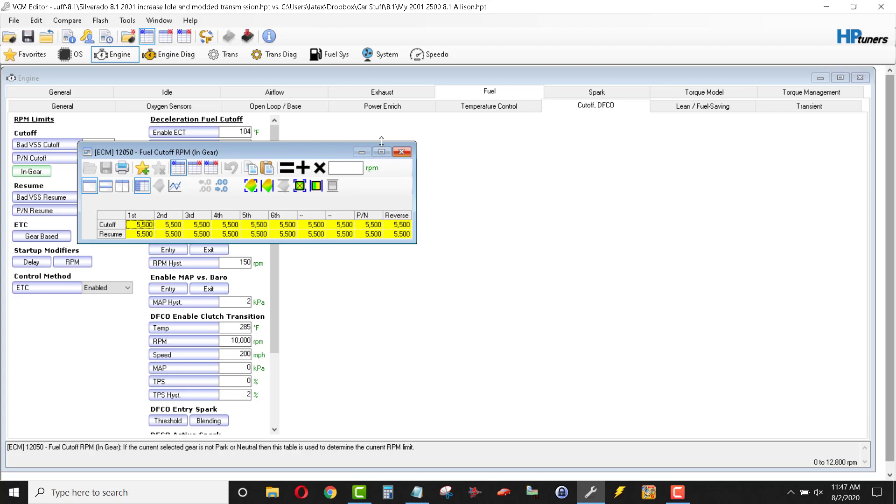
left_click_drag(323, 153, 379, 153)
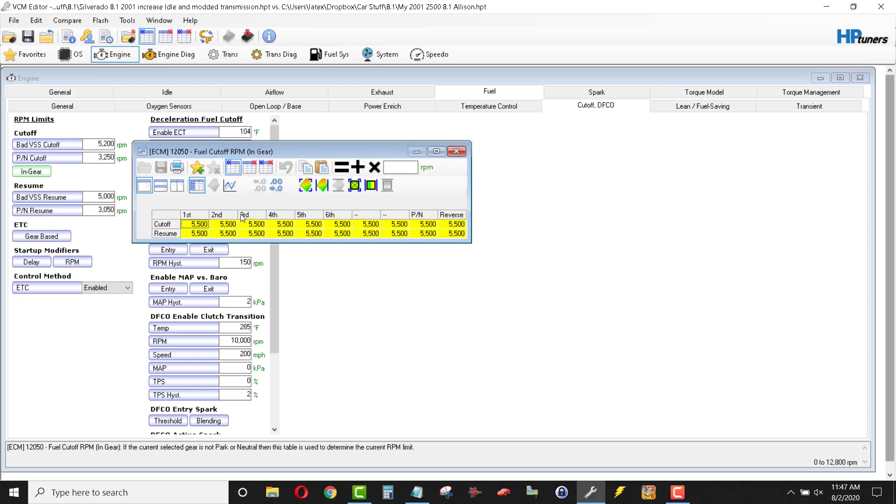
left_click(253, 163)
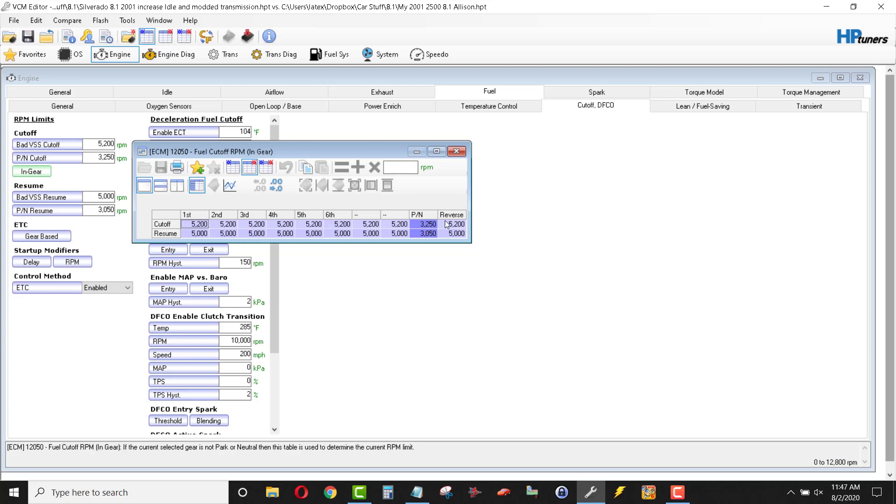
left_click(233, 167)
type("5500")
key("Return")
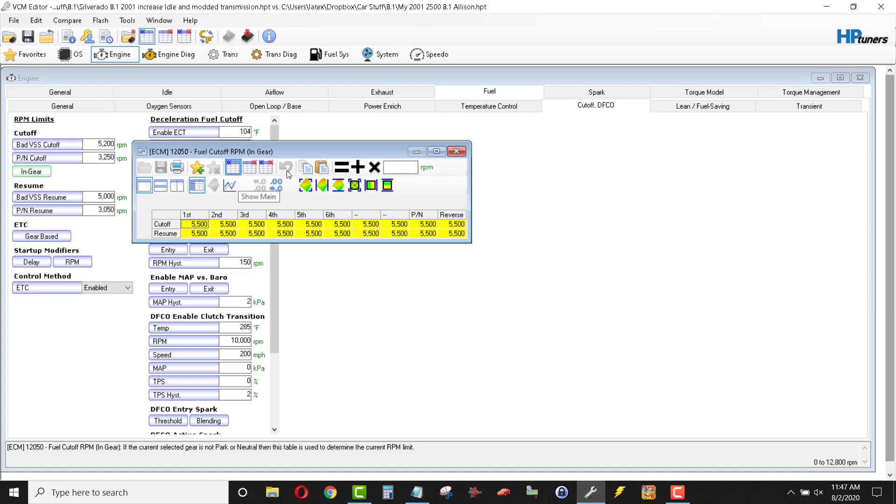
left_click(456, 151)
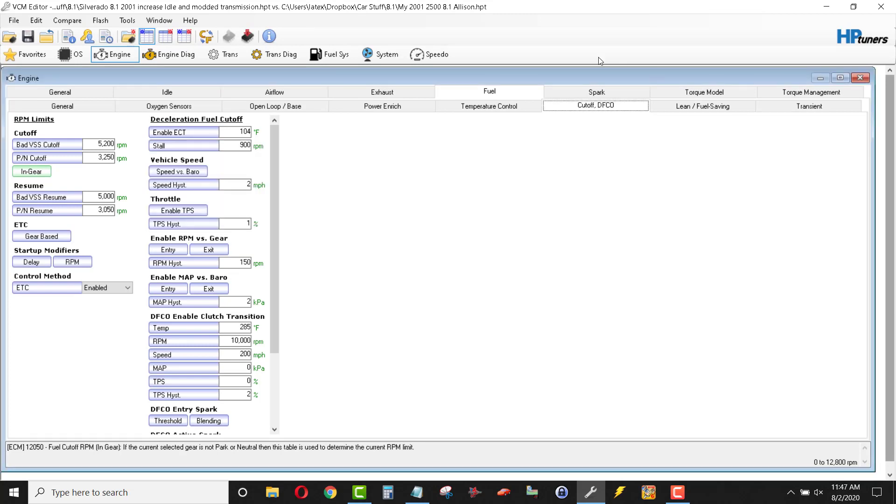
- Browse the Fuel Lean / Fuel-Saving and Transient settings, then show the Spark settings
left_click(707, 107)
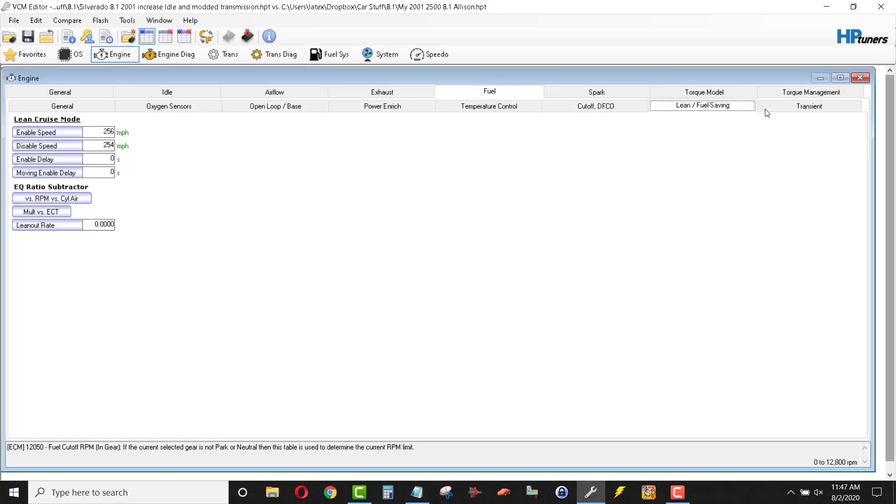
left_click(810, 110)
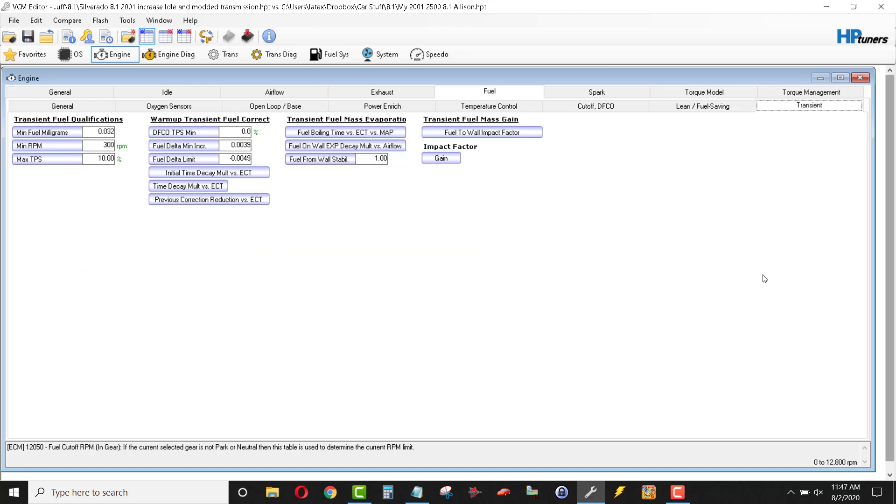
left_click(584, 94)
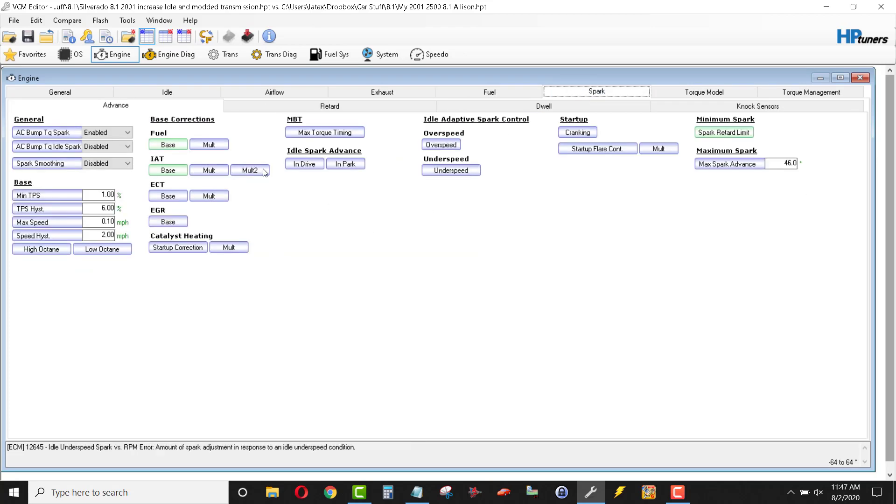
- Check the all-zero AFR Spark Advance Correction table against stock, then close it
left_click(168, 146)
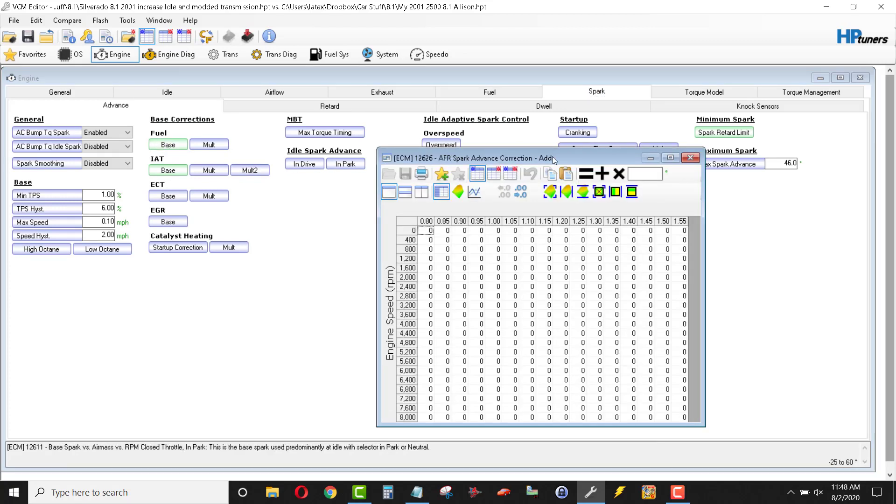
left_click_drag(553, 156, 445, 128)
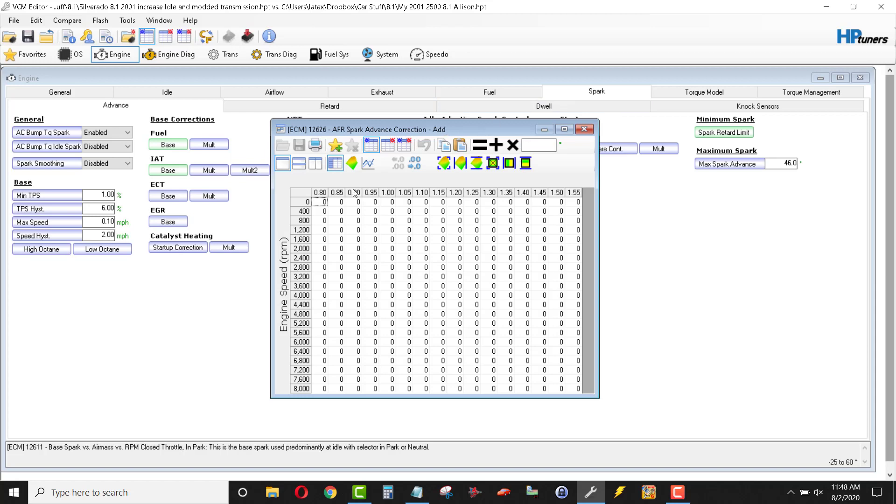
left_click(389, 146)
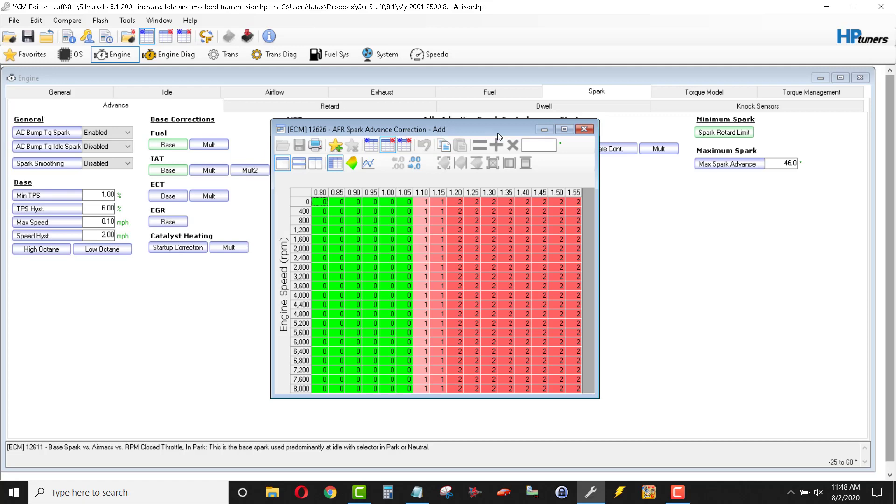
left_click_drag(497, 132, 552, 127)
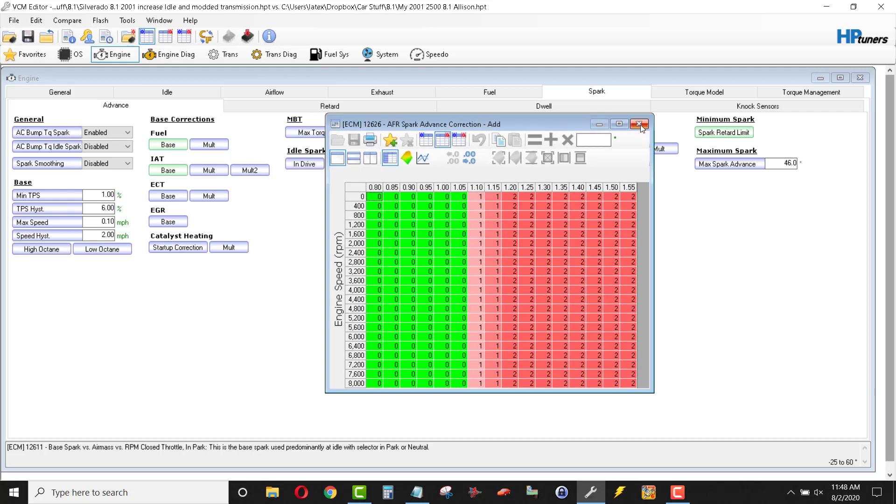
left_click(639, 124)
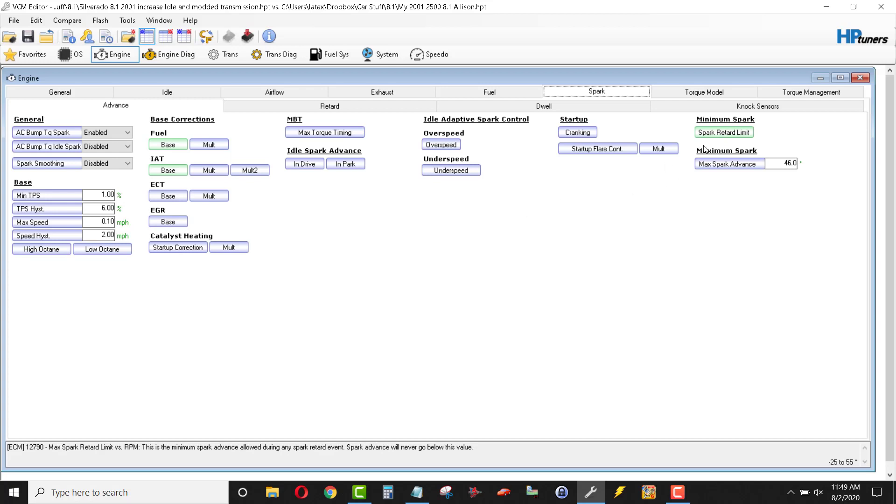
- Open and enlarge the Max Spark Retard Limit table, comparing its 10.00 values against stock −20 to −10
left_click(722, 134)
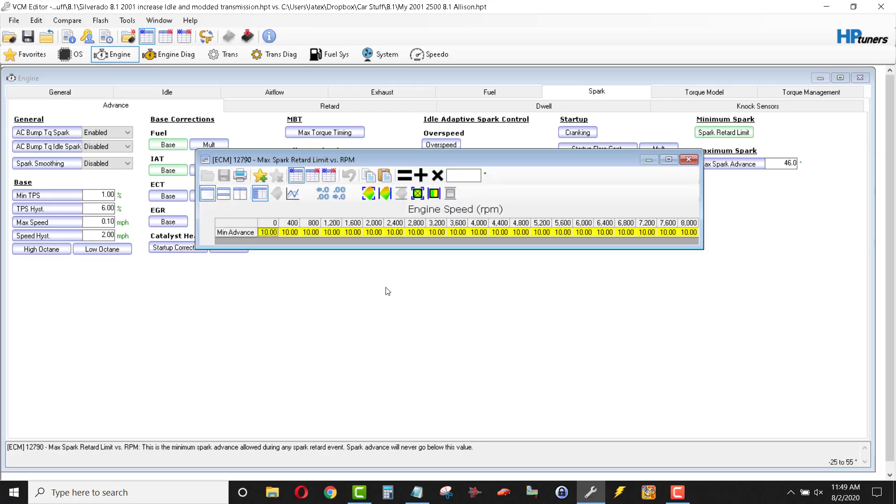
left_click_drag(401, 248, 401, 254)
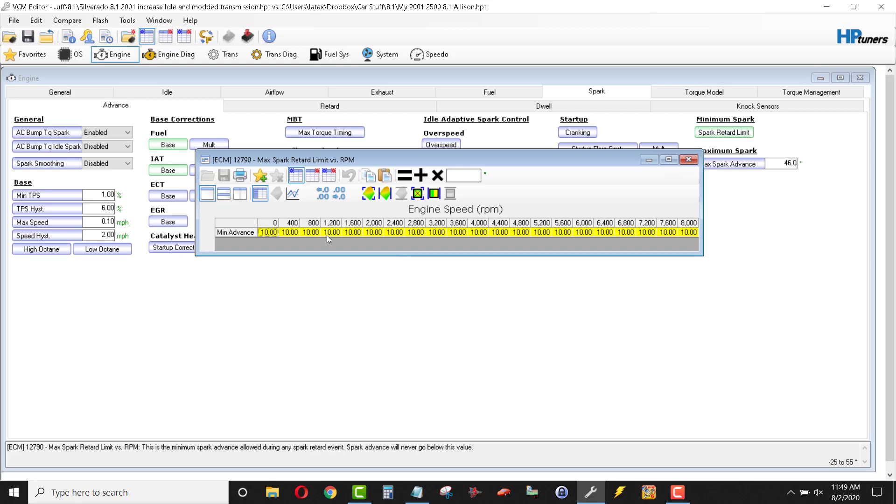
left_click(312, 177)
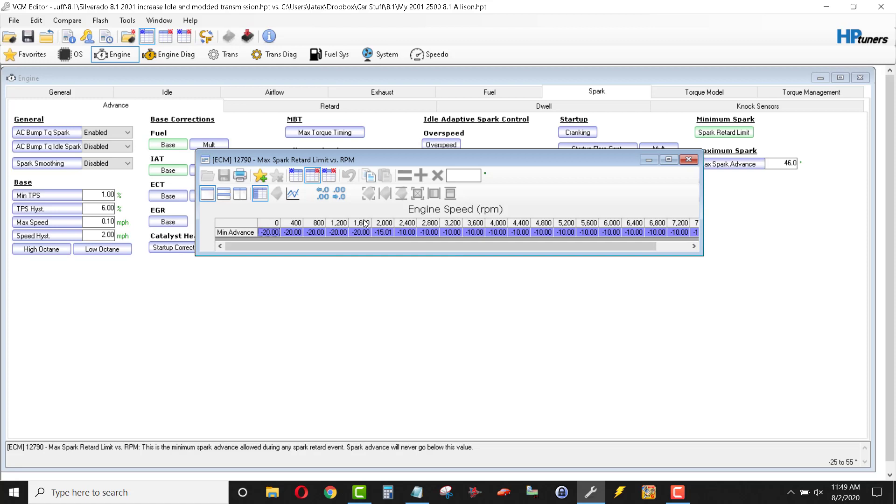
left_click(304, 178)
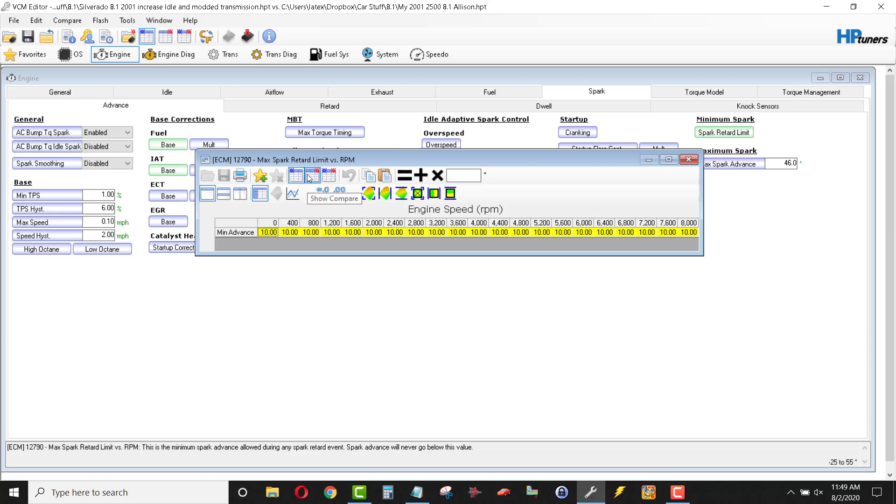
- Close the retard limit table and review the Spark Retard Burst Knock Delta Cyl Air threshold table
left_click(687, 159)
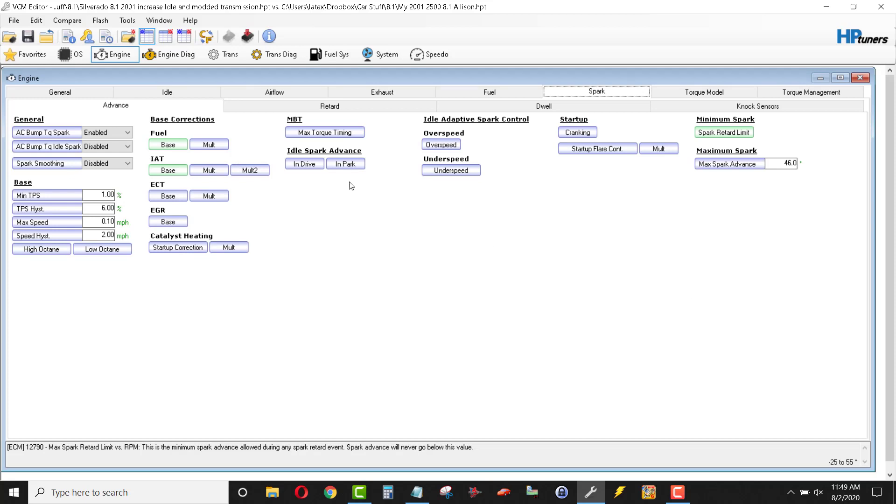
left_click(331, 106)
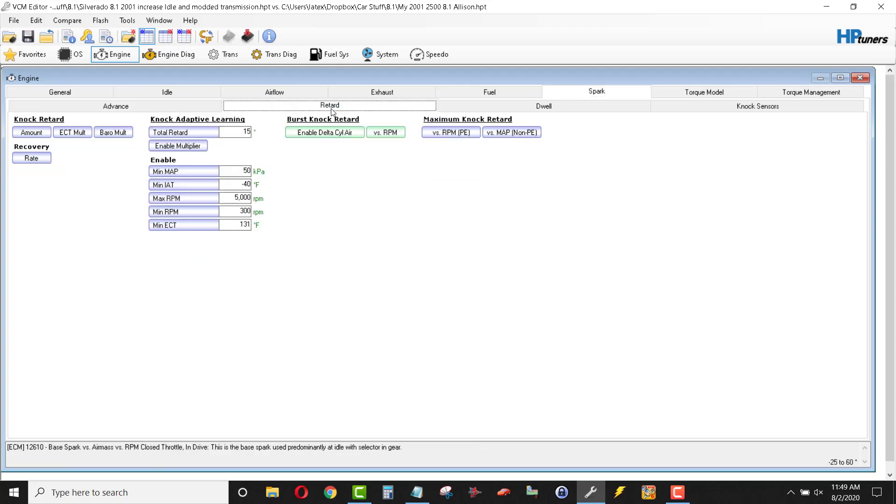
left_click(319, 133)
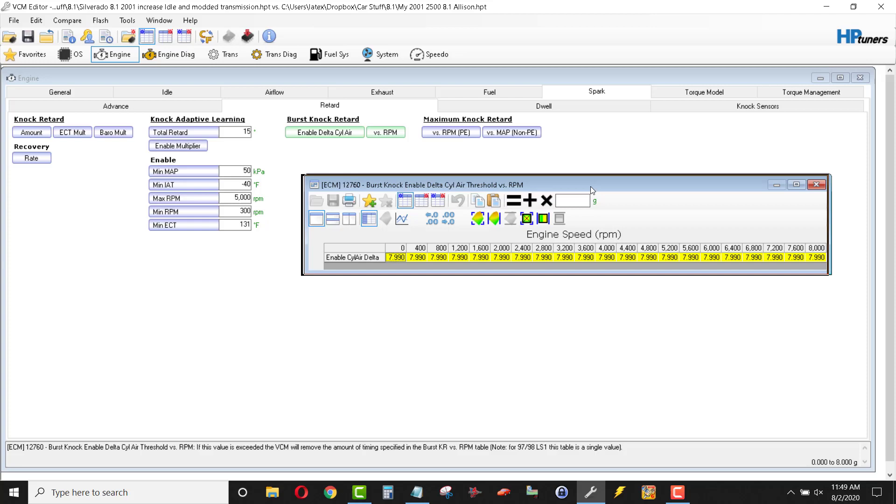
left_click_drag(590, 186, 488, 168)
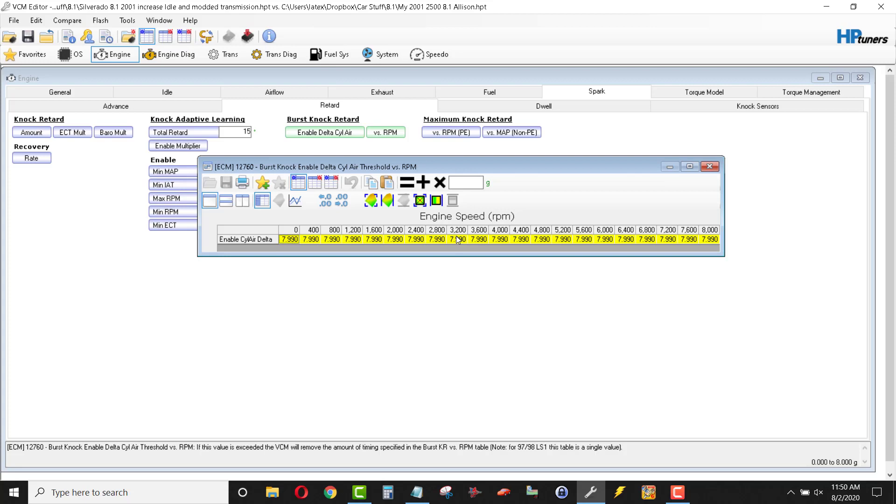
left_click(710, 167)
- Compare the Burst Knock Retard vs. RPM table (0° versus stock 5°), then close it
left_click(388, 133)
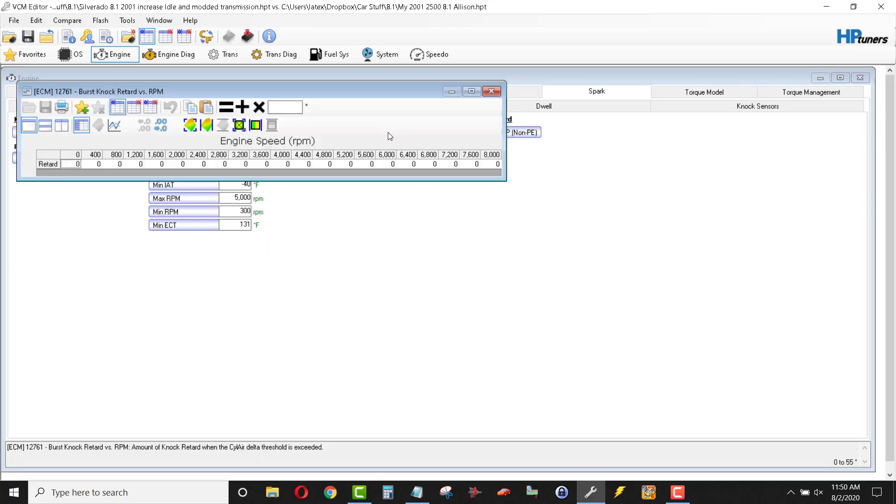
left_click_drag(359, 88, 631, 192)
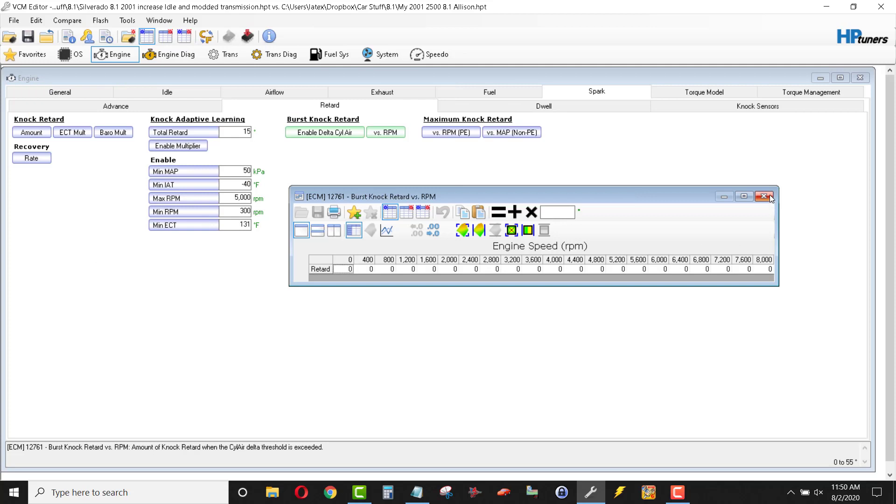
left_click(407, 212)
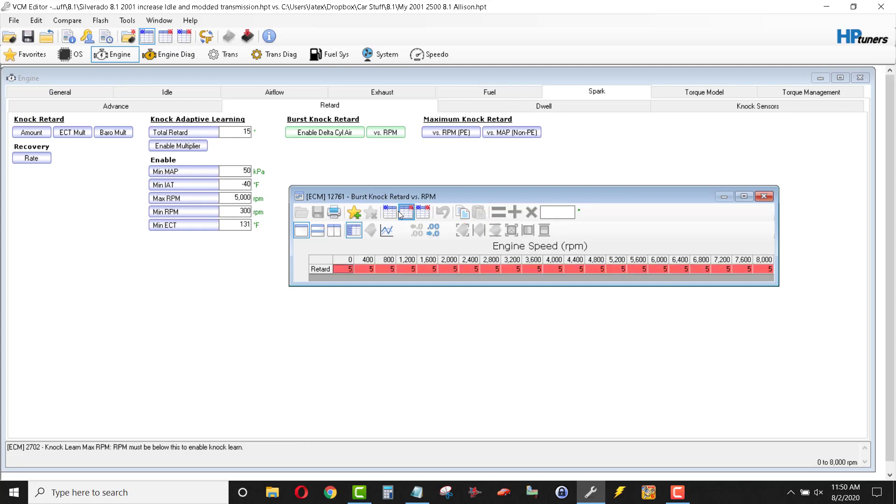
left_click(390, 212)
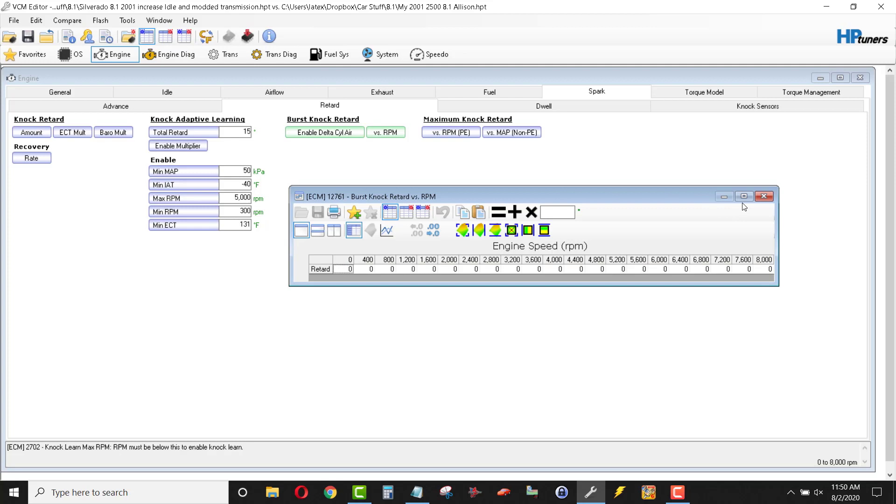
left_click(765, 197)
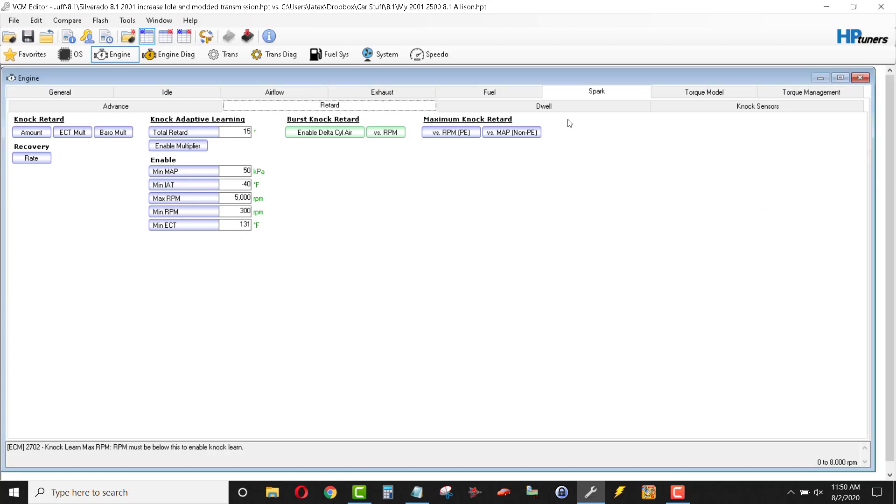
- Step through the Dwell, Knock Sensors, Torque Model and Torque Loss pages to Torque Management
left_click(537, 111)
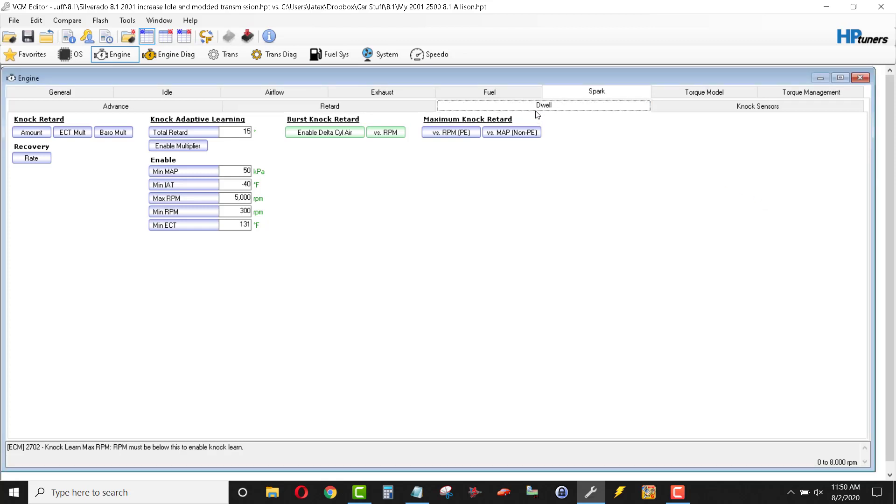
left_click(749, 106)
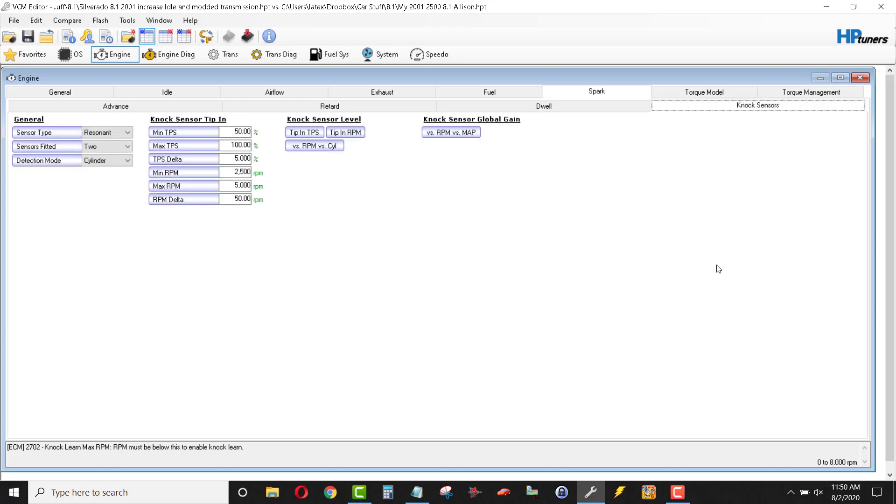
left_click(698, 92)
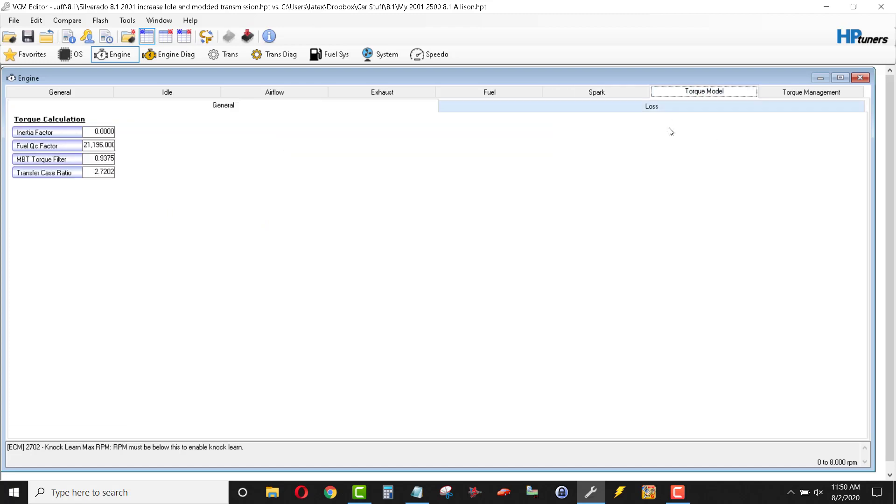
left_click(579, 109)
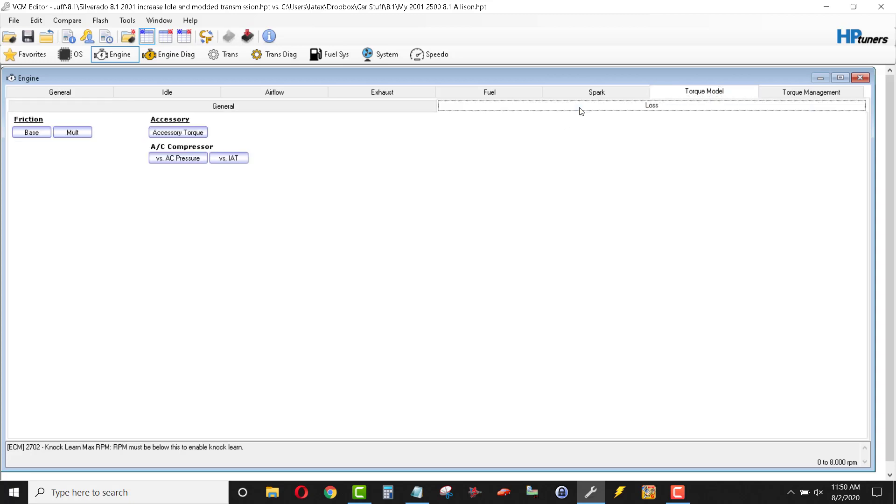
left_click(799, 92)
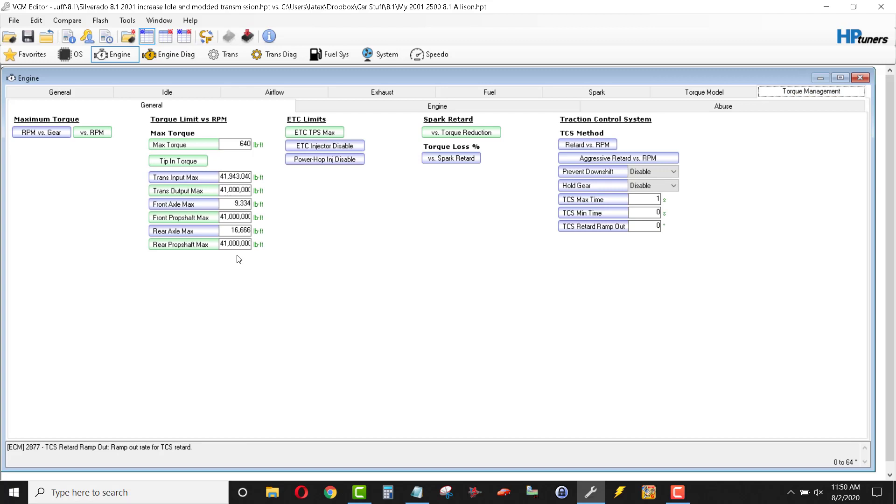
- Compare the Max Torque vs. RPM table with stock, close it, and select Max Torque 640
left_click(85, 131)
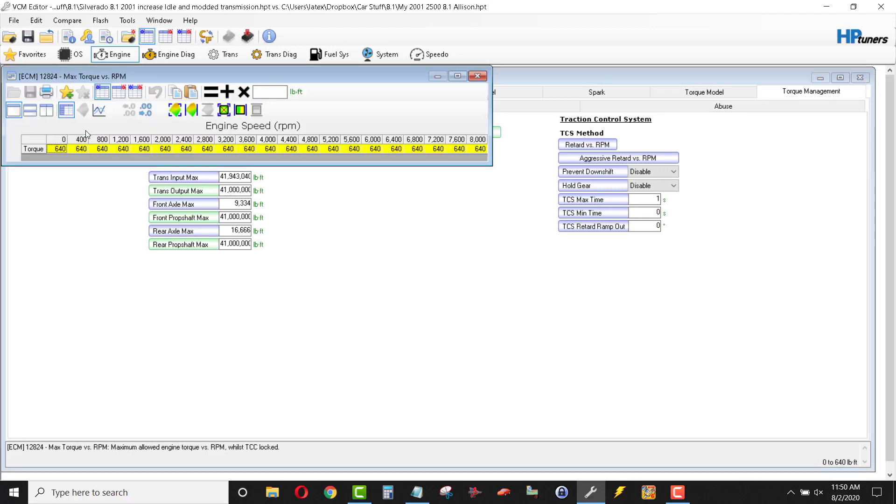
left_click(120, 92)
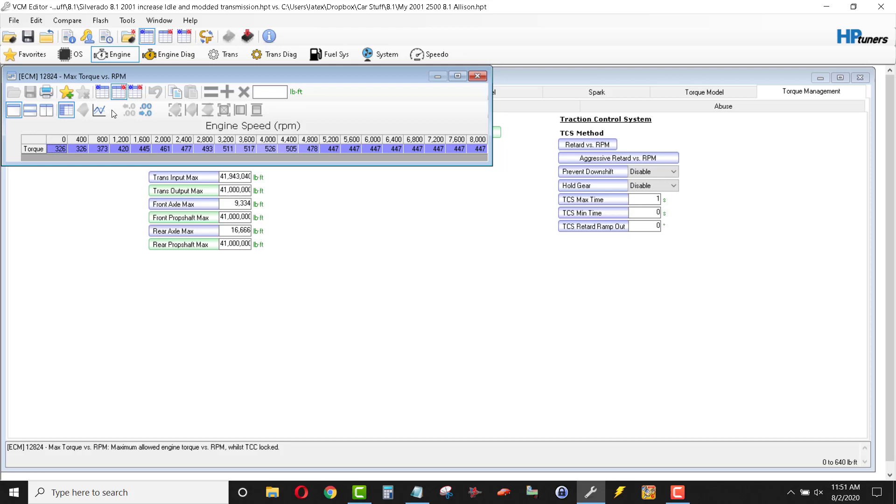
left_click(103, 94)
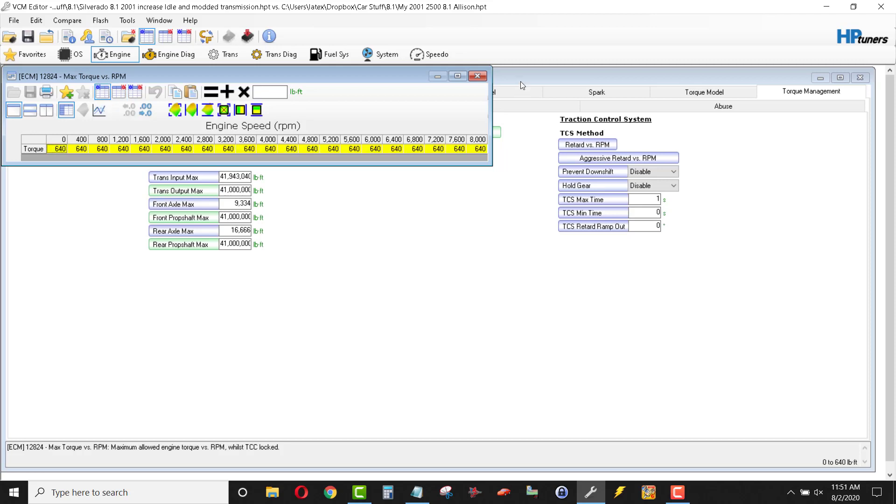
left_click(478, 79)
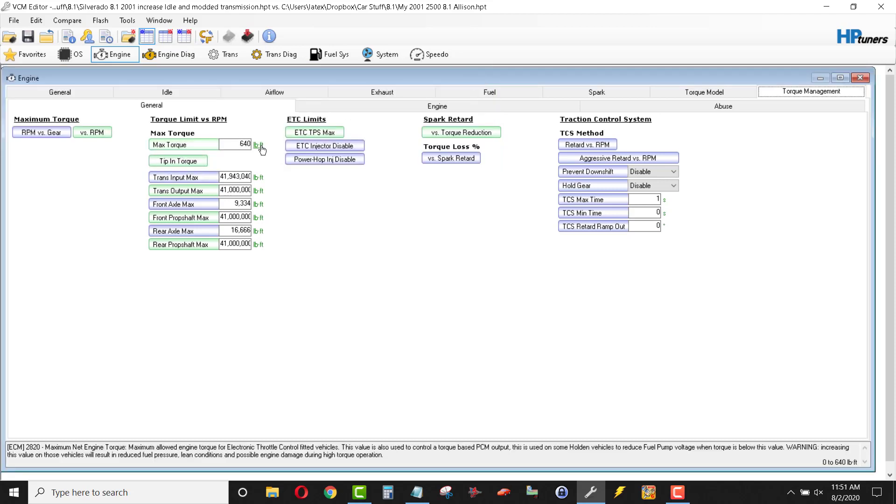
left_click(192, 142)
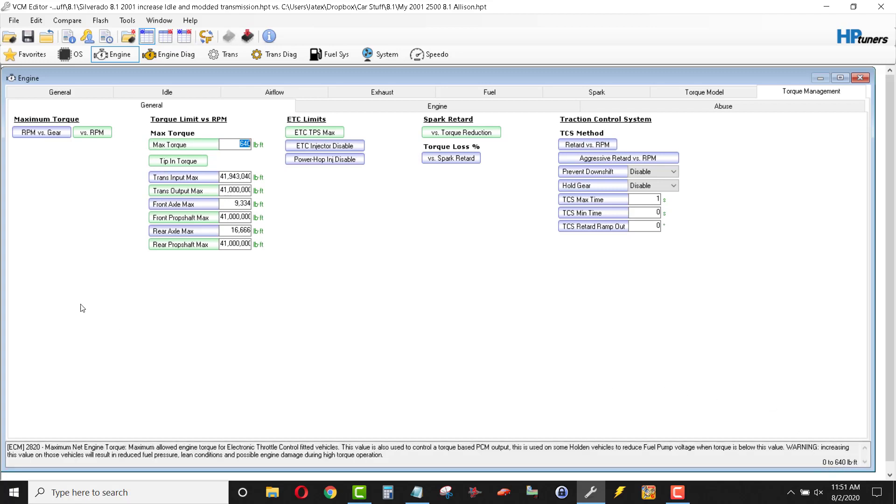
left_click(164, 161)
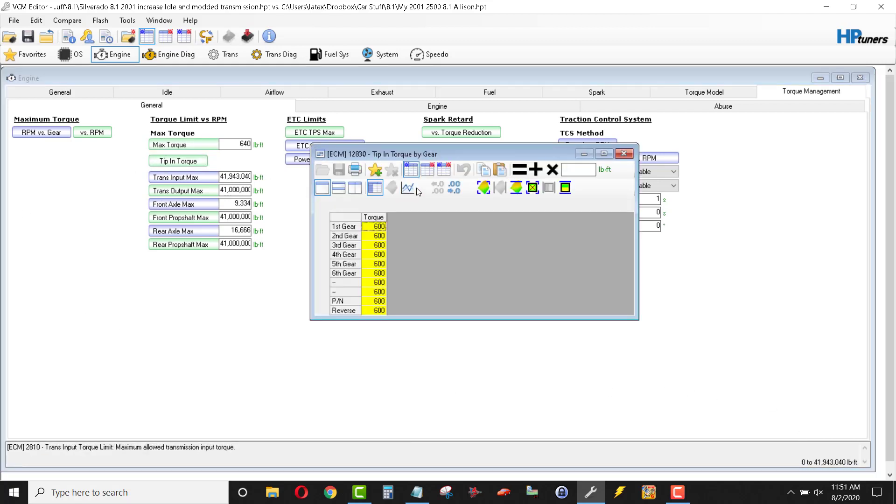
left_click(428, 169)
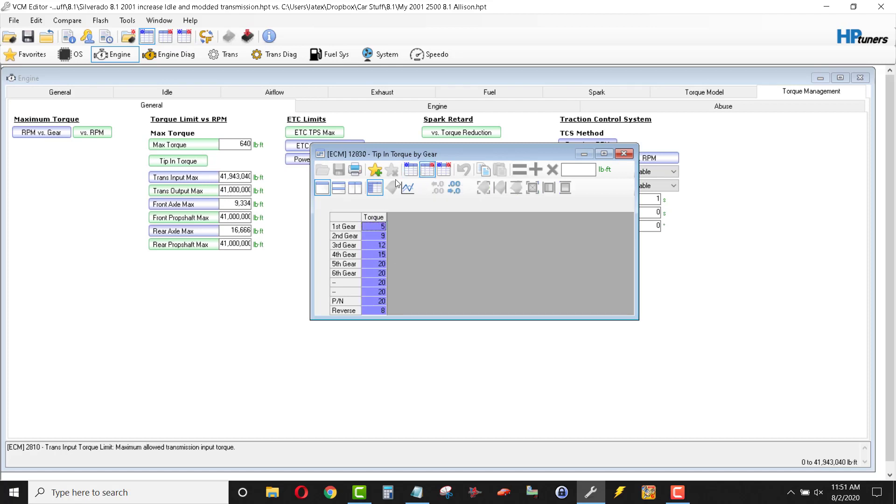
left_click(410, 172)
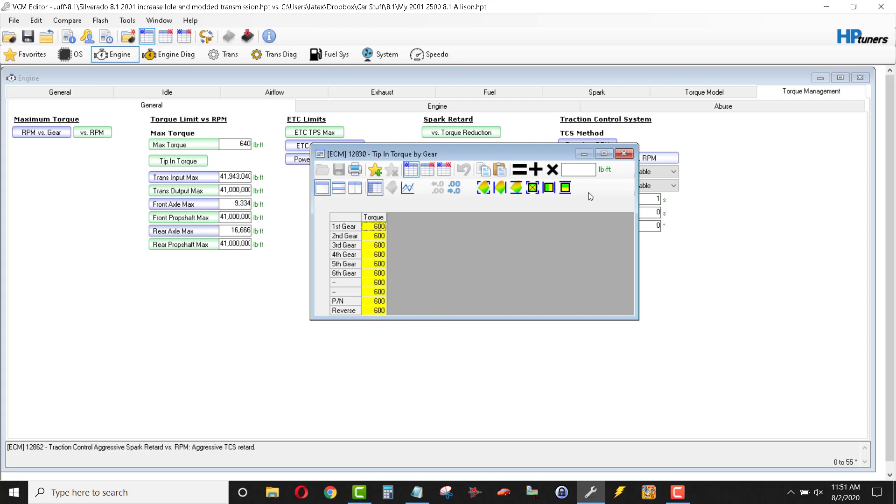
left_click(623, 154)
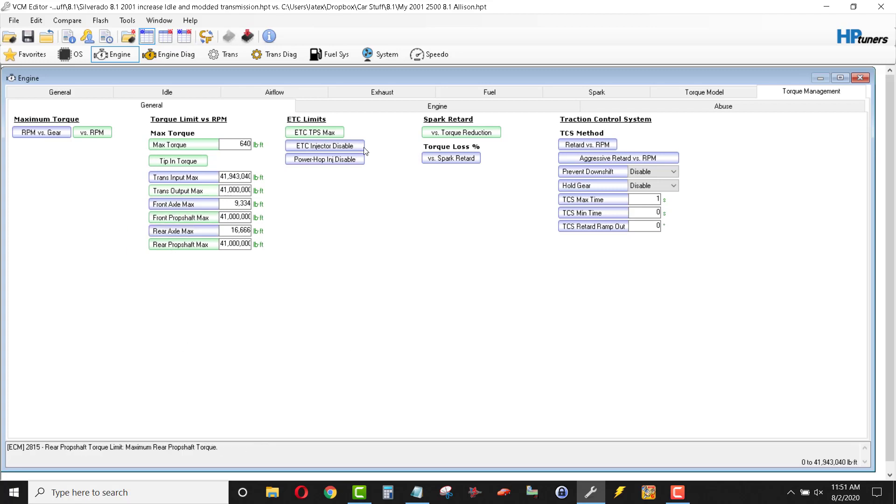
left_click(307, 132)
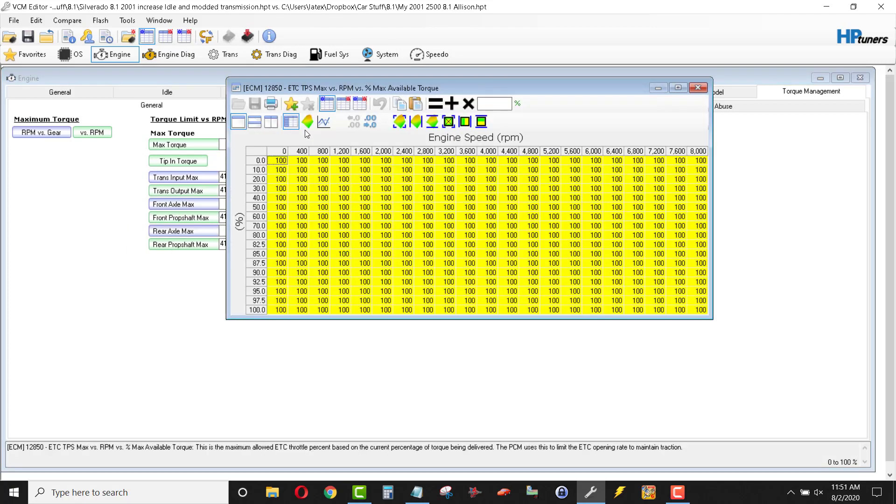
left_click(344, 103)
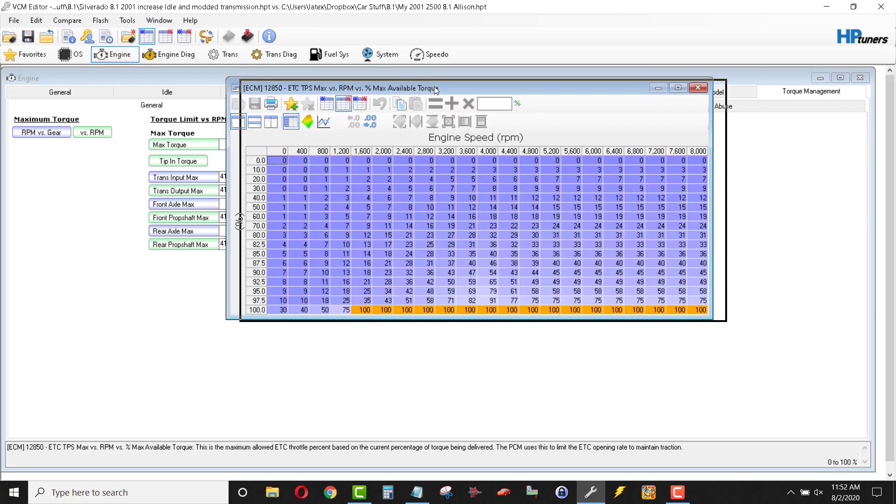
left_click_drag(434, 86, 485, 173)
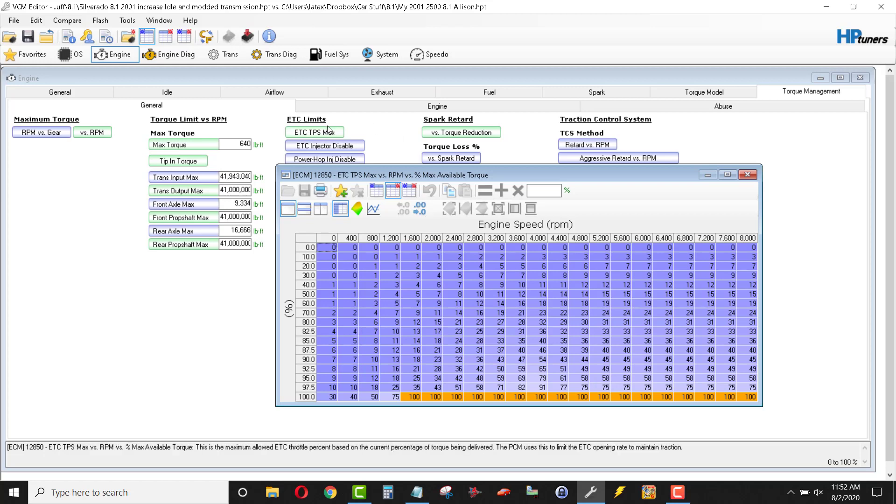
left_click(382, 192)
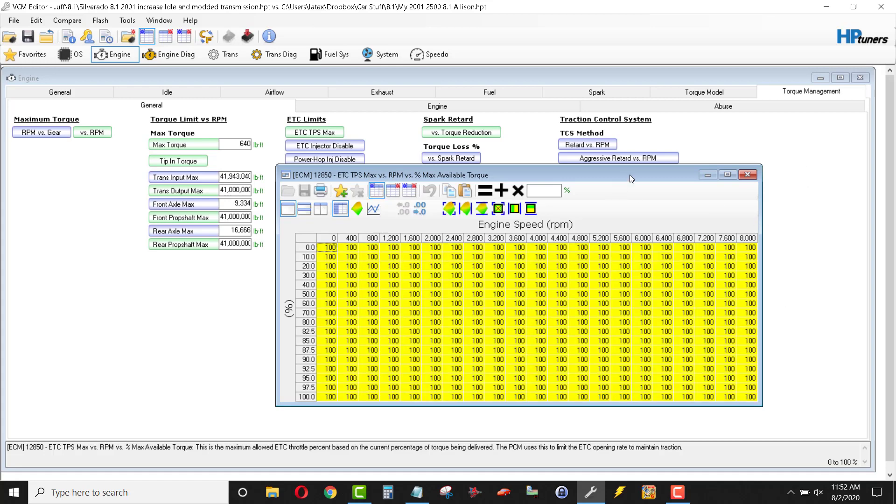
left_click_drag(629, 176, 605, 190)
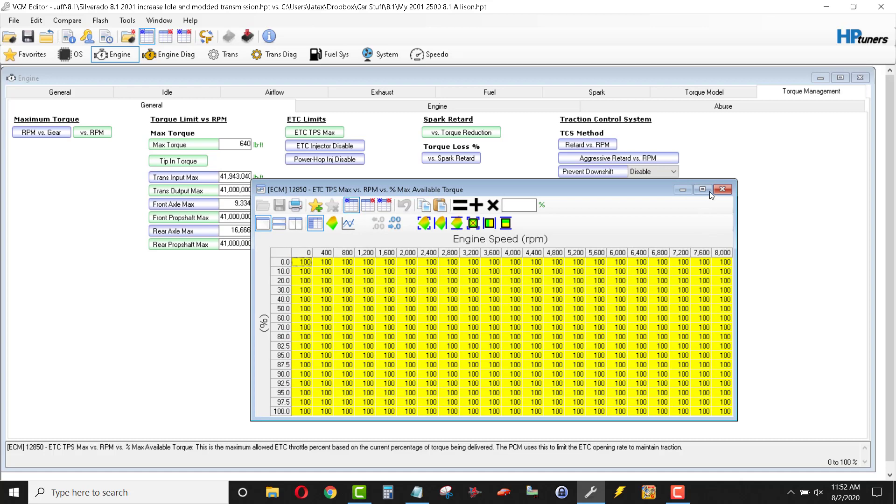
left_click(723, 189)
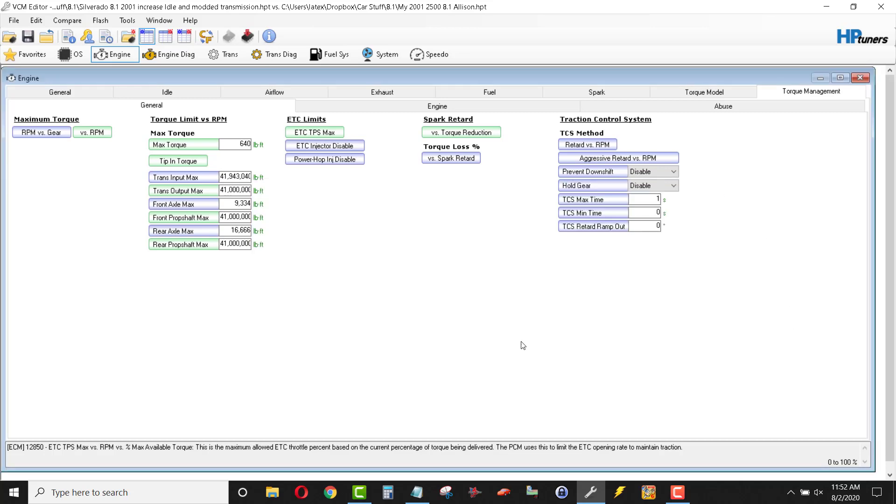
- Compare the tune's zeroed Retard vs. % Torque Reduction values against the stock retard values
left_click(467, 133)
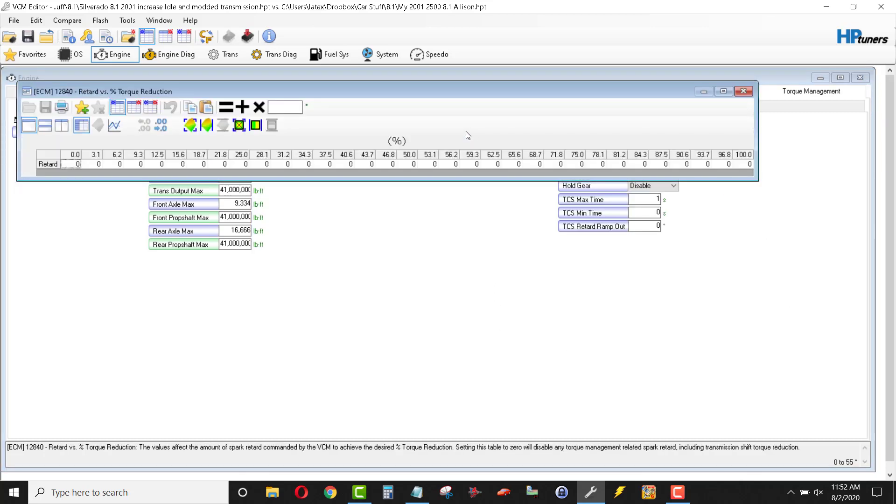
left_click(139, 109)
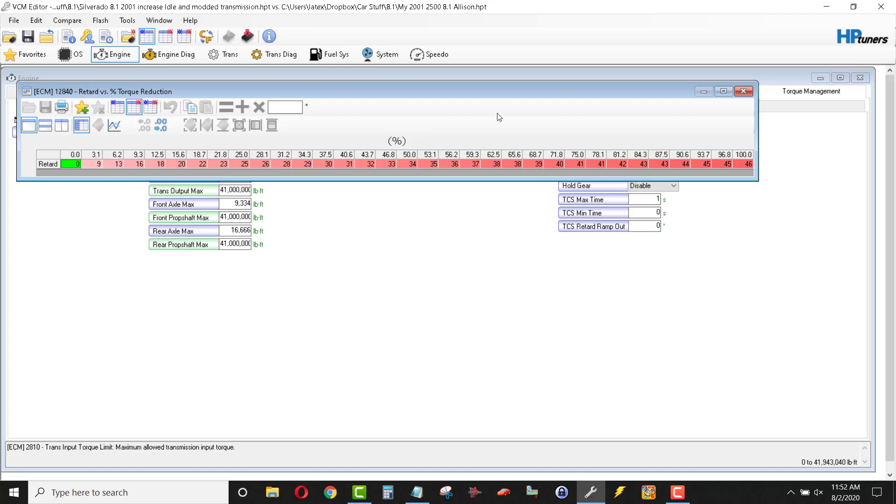
left_click(117, 111)
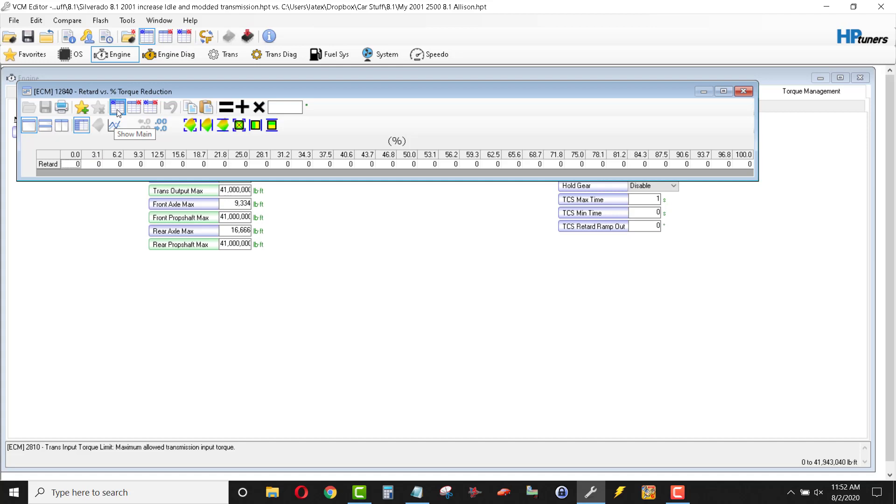
left_click(134, 107)
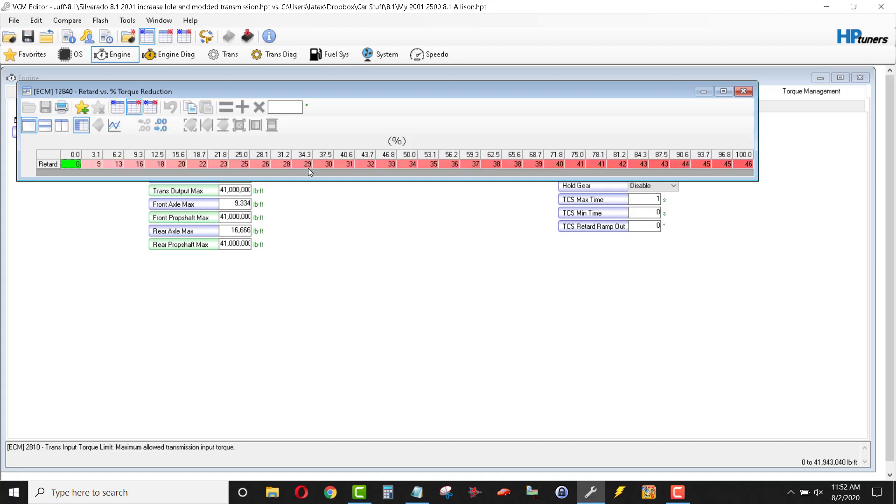
left_click(117, 107)
- Close the retard table and move through the Engine page to the Drivetrain Abuse page
left_click(750, 90)
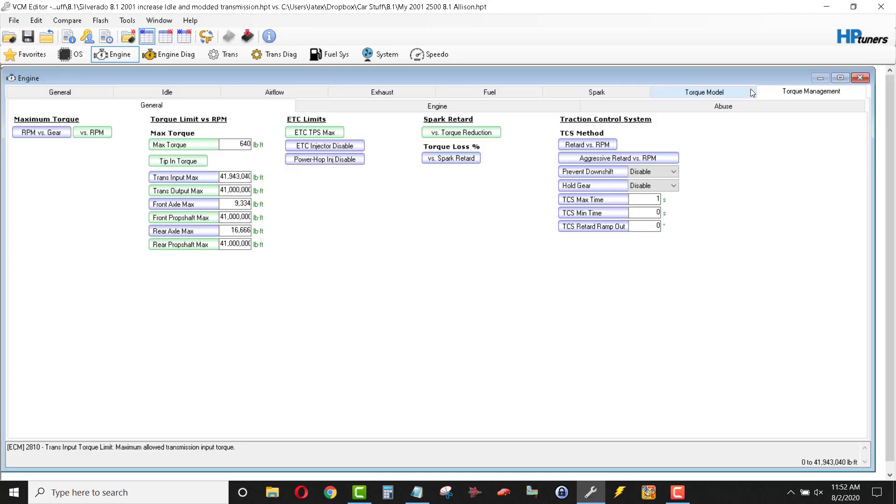
left_click(419, 111)
left_click(671, 110)
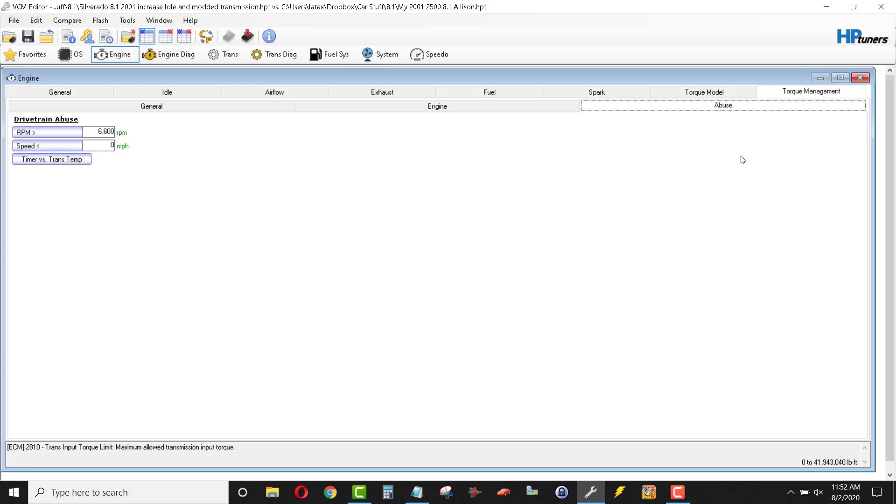
- Leave the Engine editor and go to the Transmission Shift Scheduling page via Manual and Shift General
left_click(862, 78)
left_click(229, 60)
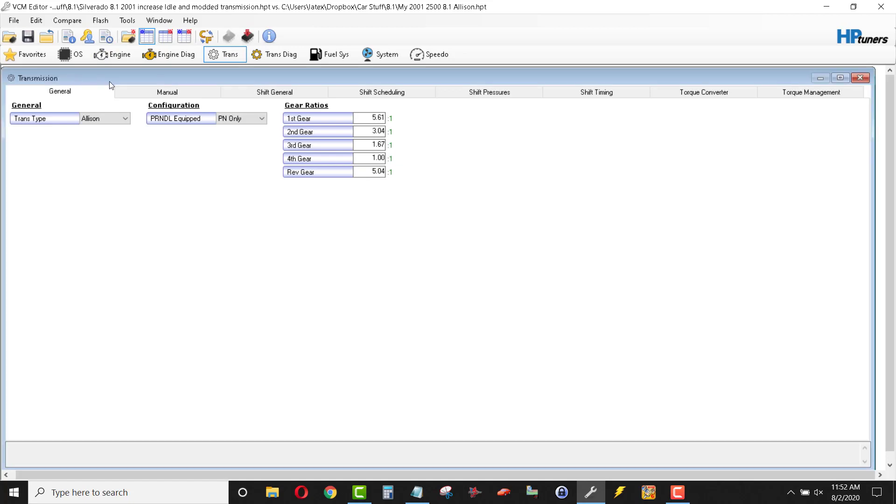
left_click(186, 92)
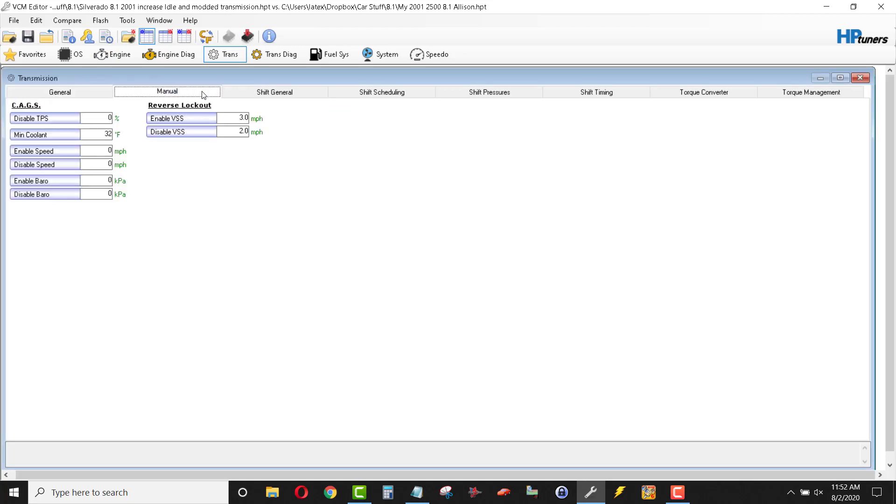
left_click(249, 93)
left_click(362, 95)
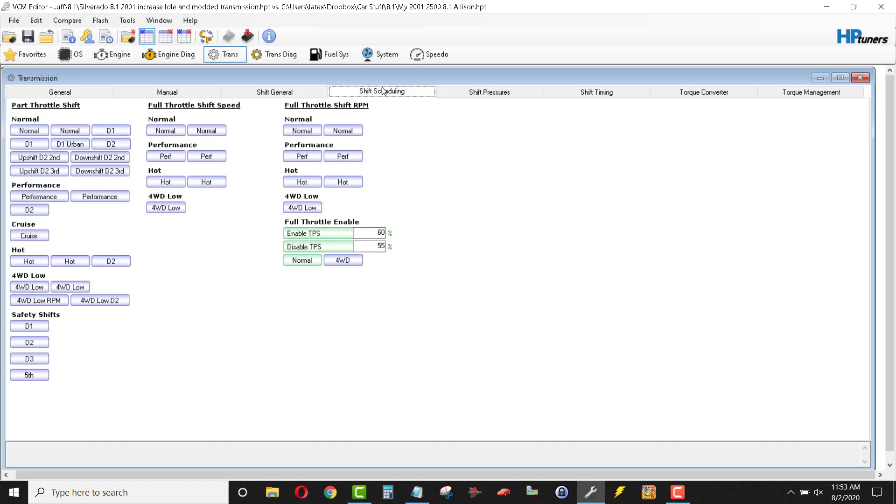
- Compare the tune's Full Throttle Enable TPS 60% and Disable TPS 55% against the compare file
mouse_move(325, 227)
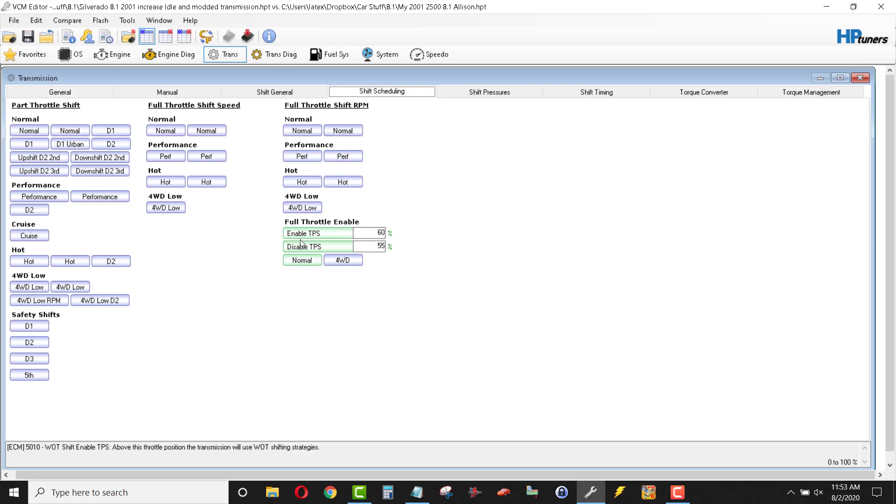
left_click(163, 39)
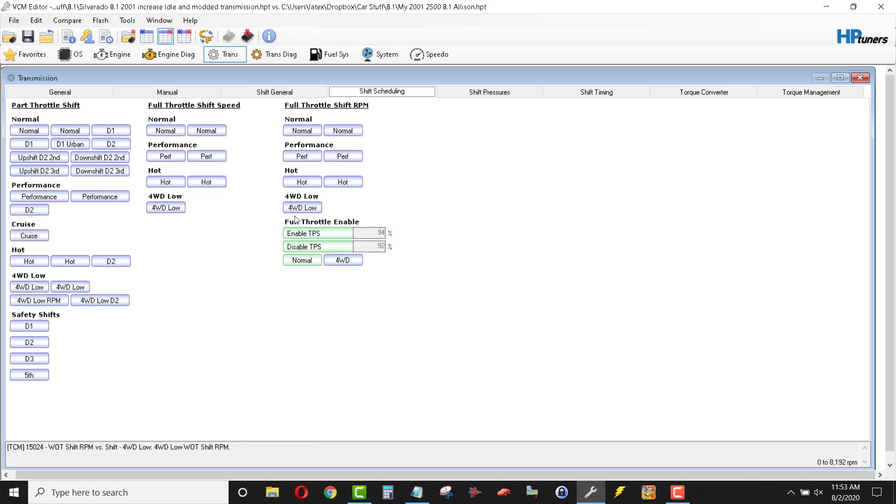
left_click(146, 36)
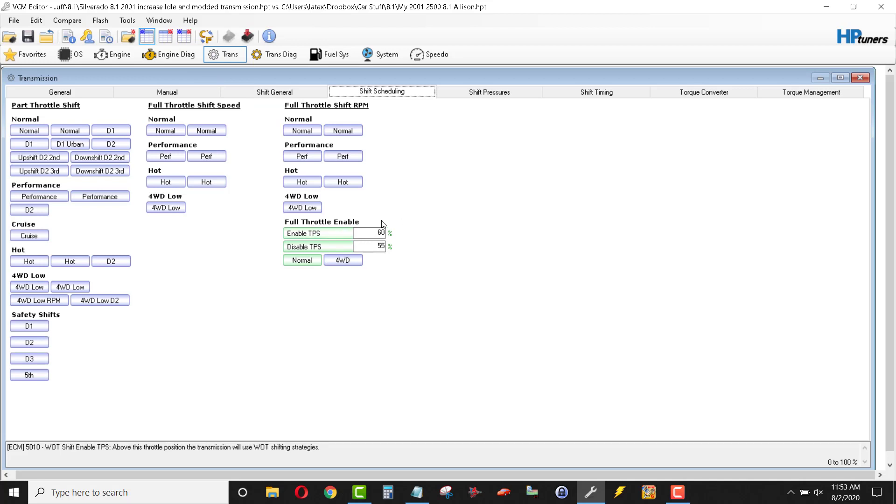
key("Down")
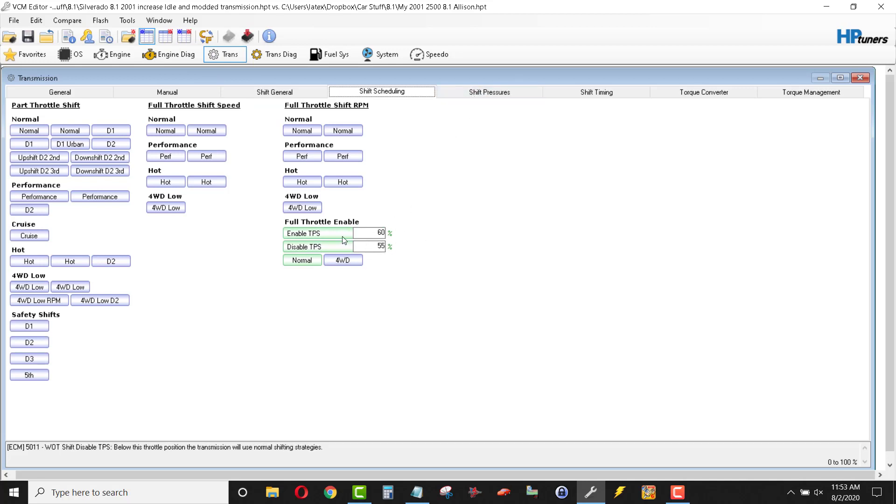
left_click(385, 231)
- Compare the tune's 95.0 psi Max Pressure with the compare file's 90.0 psi on Shift Pressures
left_click(498, 93)
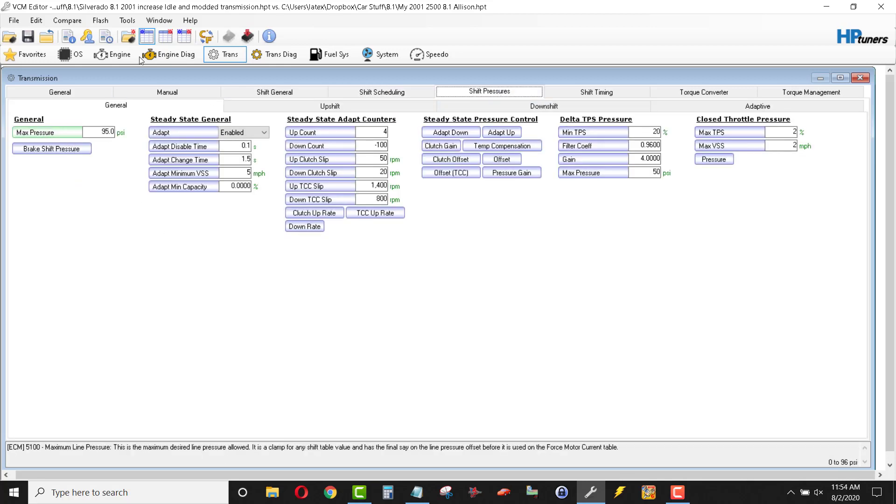
left_click(165, 36)
left_click(150, 44)
- On the Upshift page, compare the Normal base shift pressure table against stock, then close it
left_click(339, 106)
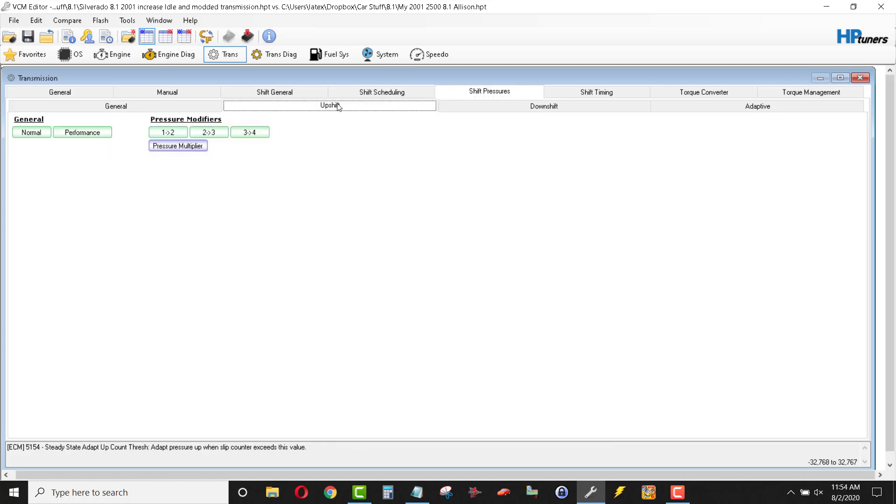
left_click(36, 135)
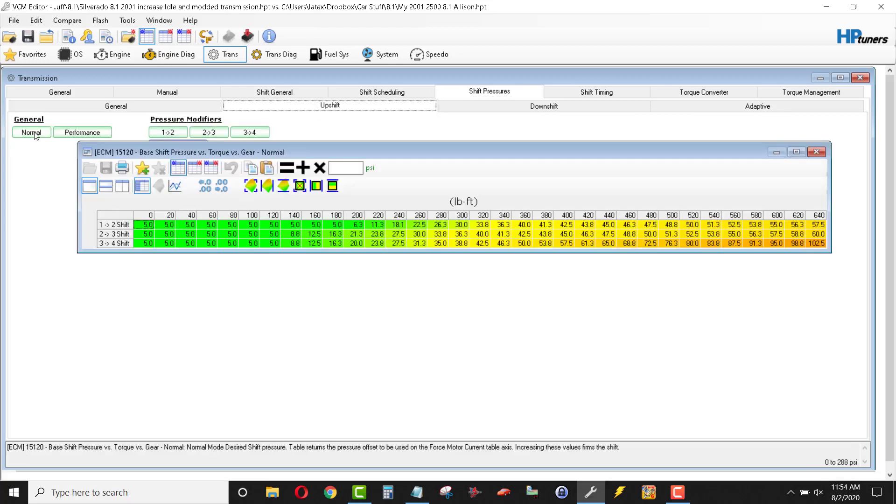
left_click(196, 167)
left_click(177, 172)
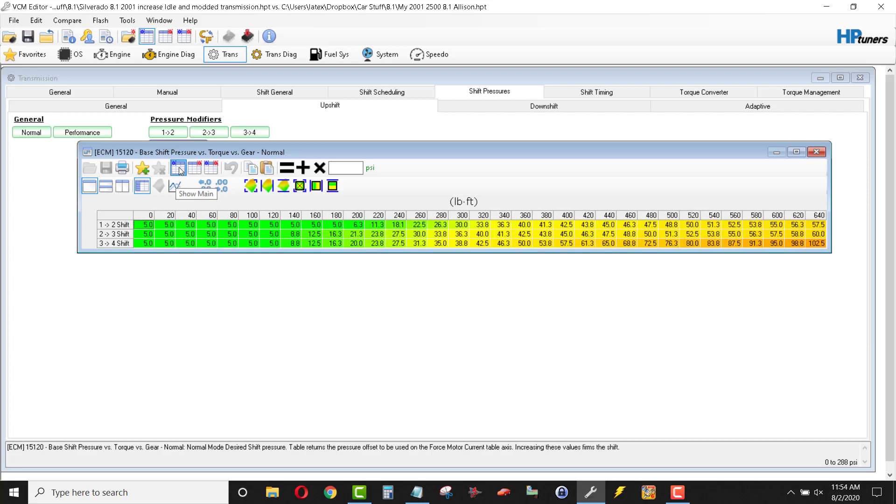
left_click(201, 168)
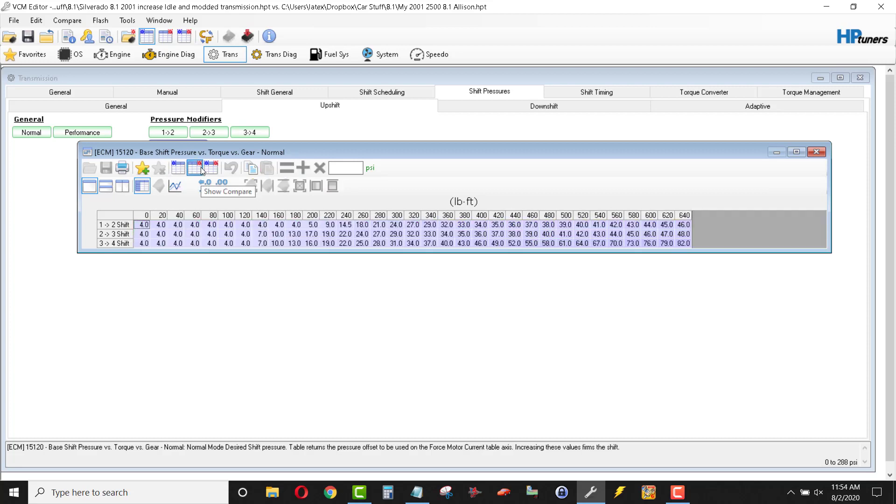
left_click(179, 169)
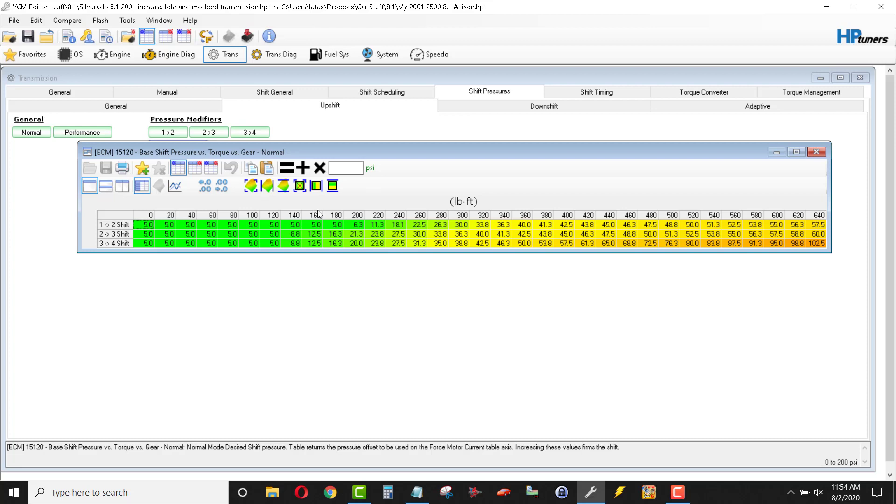
left_click(816, 152)
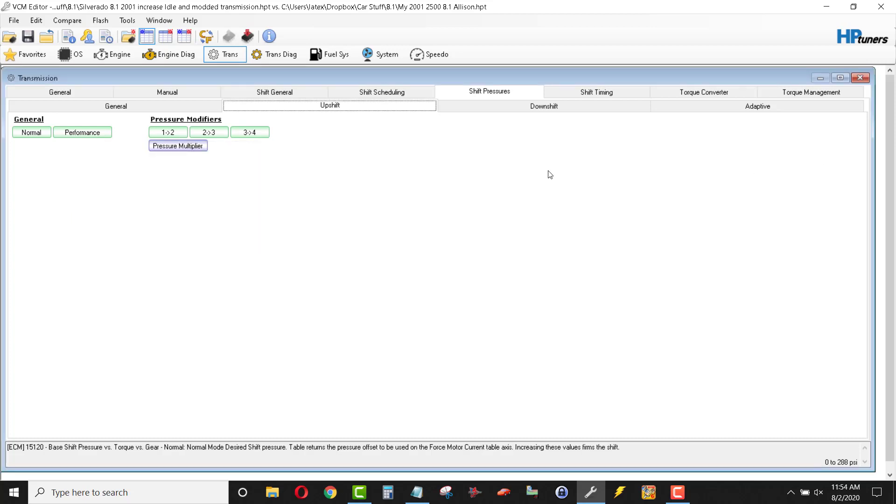
- Review the Performance base shift pressure table, moving it aside before closing it
left_click(99, 135)
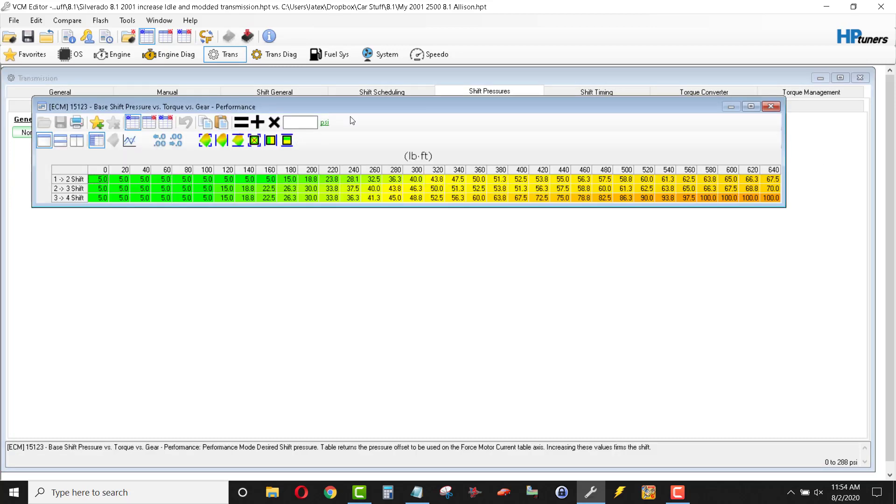
left_click_drag(361, 111, 399, 204)
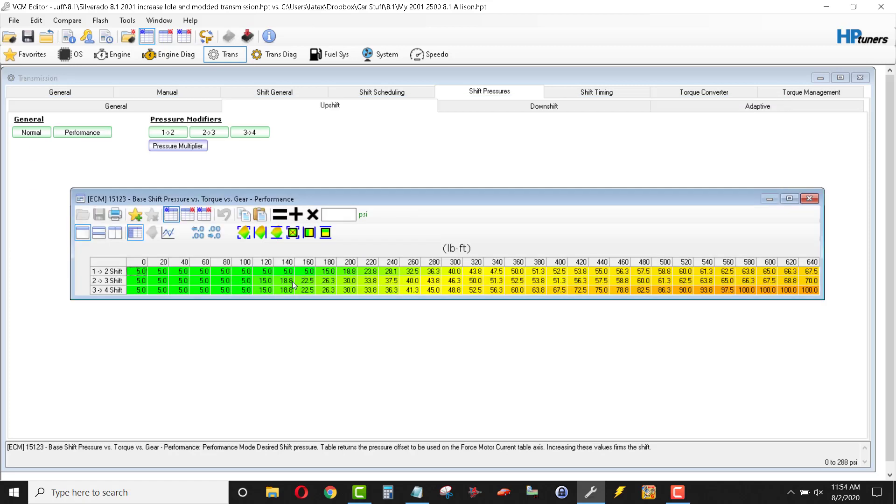
left_click(810, 199)
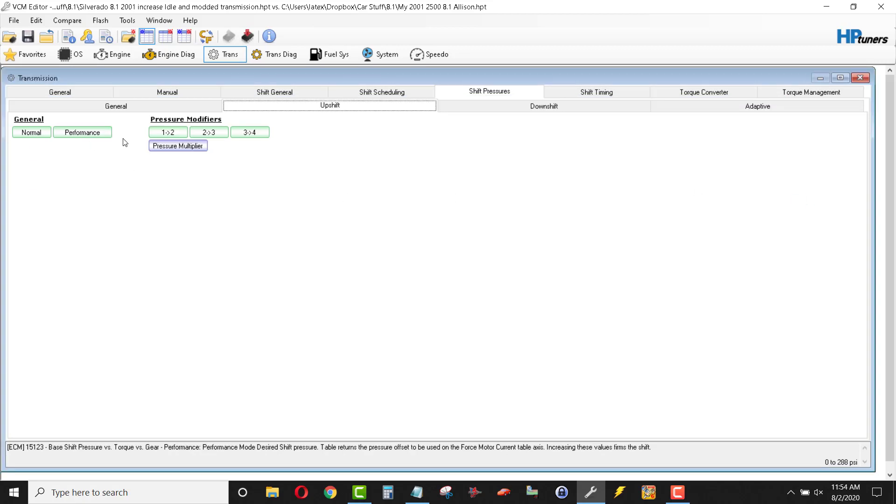
left_click(172, 133)
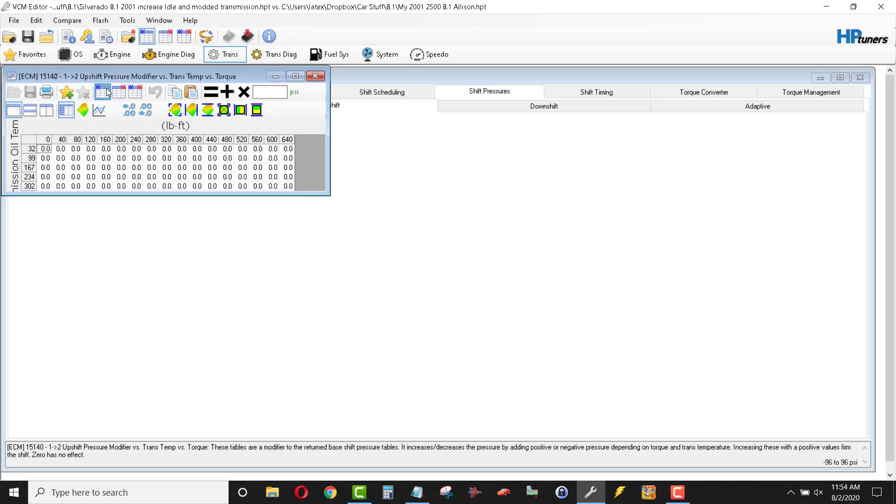
left_click(121, 92)
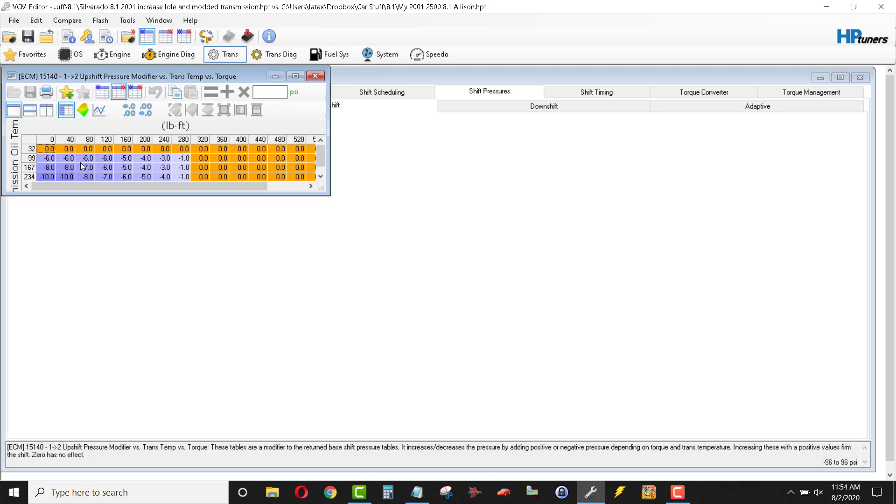
scroll(82, 167, "down", 1)
scroll(83, 168, "down", 1)
scroll(79, 167, "up", 1)
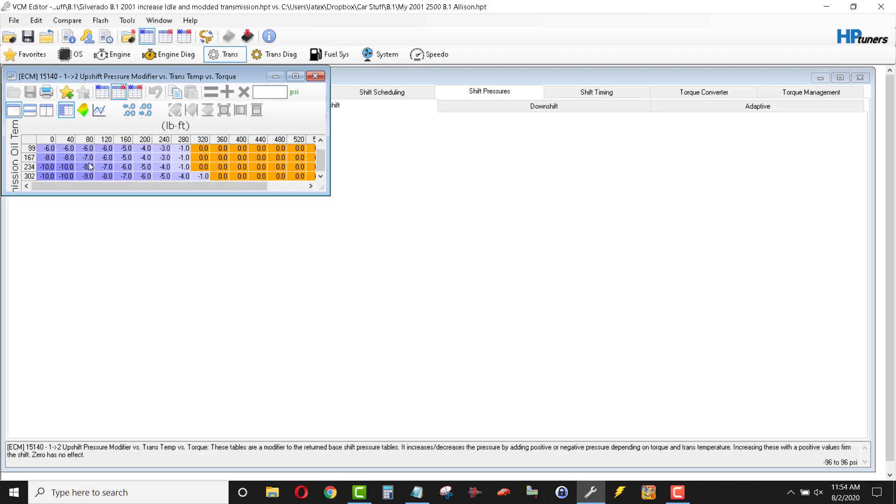
scroll(70, 165, "up", 1)
scroll(62, 165, "down", 1)
left_click(109, 97)
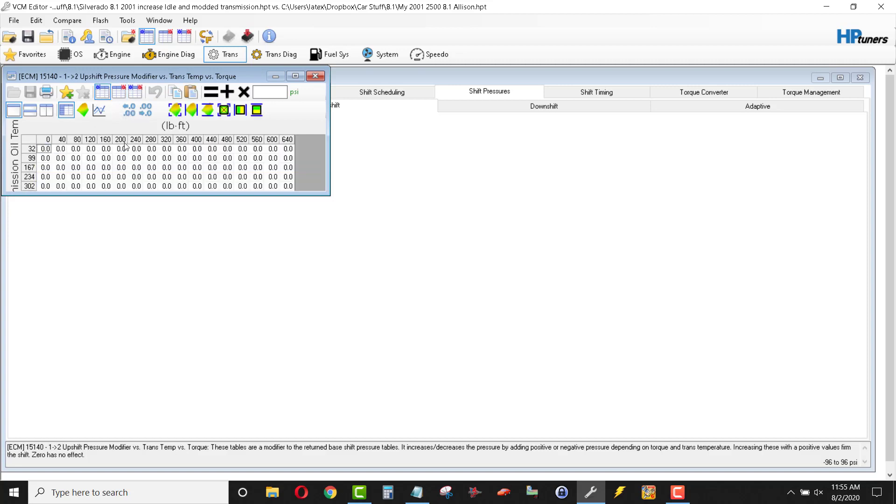
left_click(317, 75)
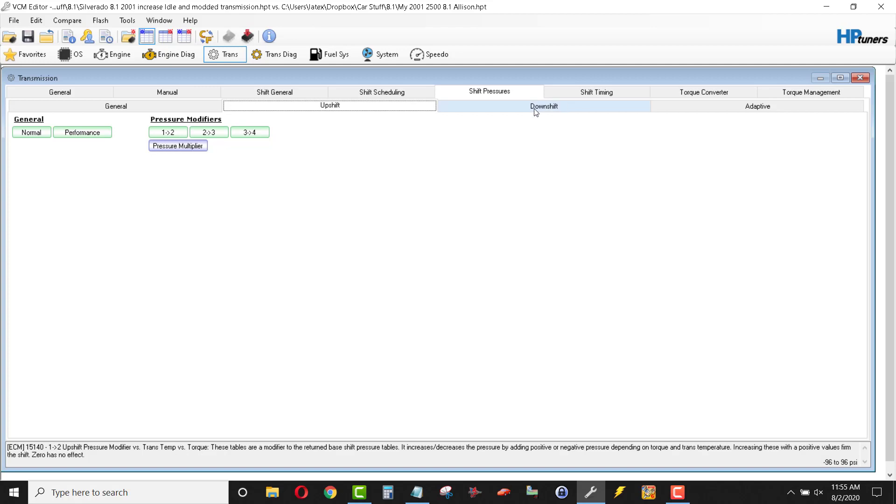
left_click(169, 133)
left_click(317, 75)
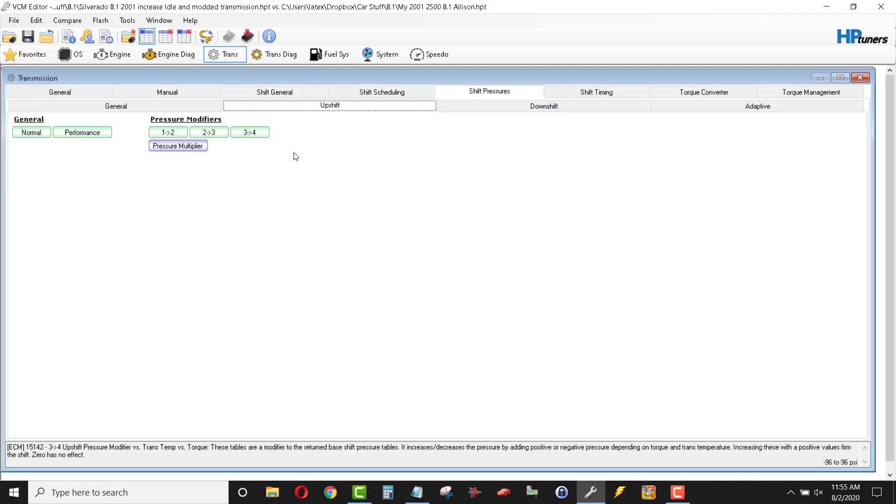
- Pass the Downshift and Adaptive pages to Shift Timing and review the Normal desired shift time table
left_click(527, 105)
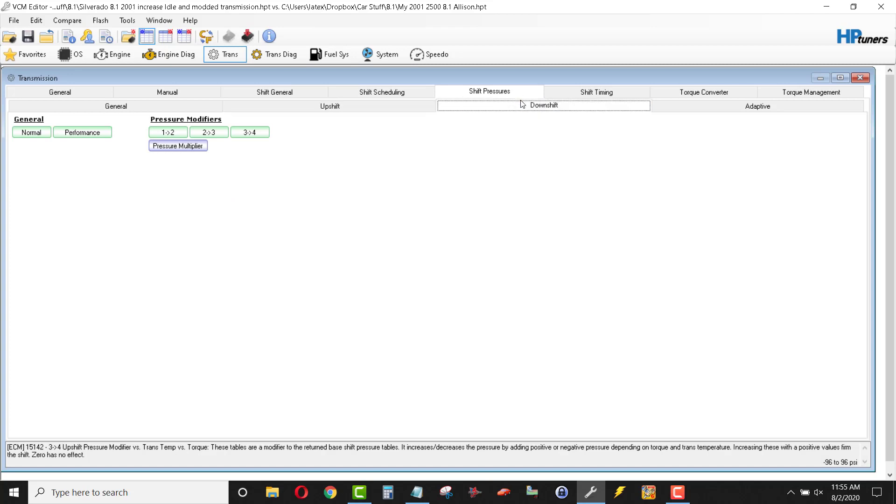
left_click(758, 107)
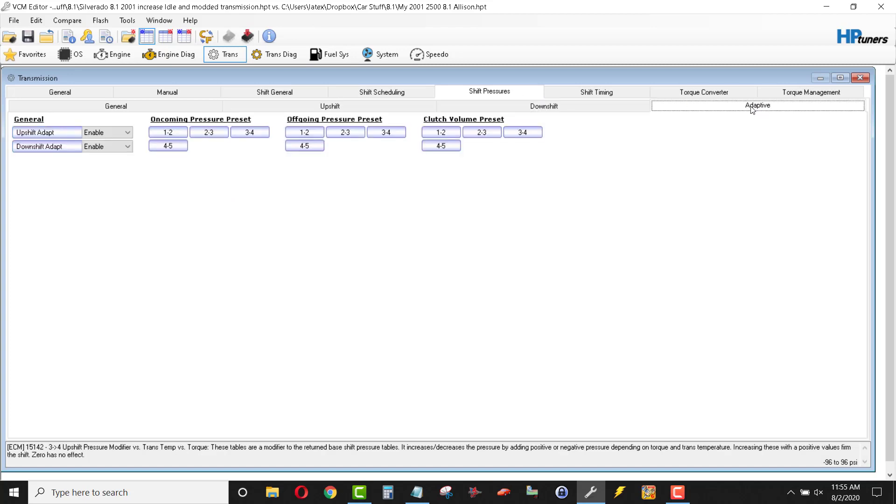
left_click(588, 93)
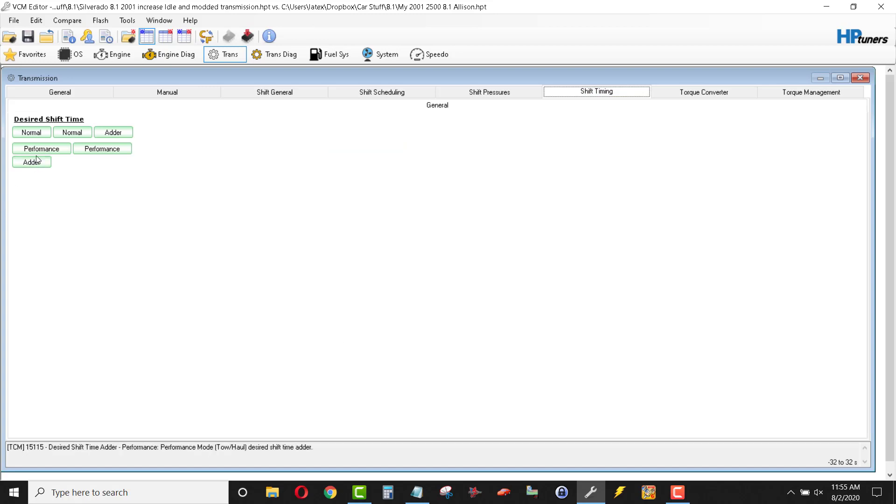
left_click(33, 133)
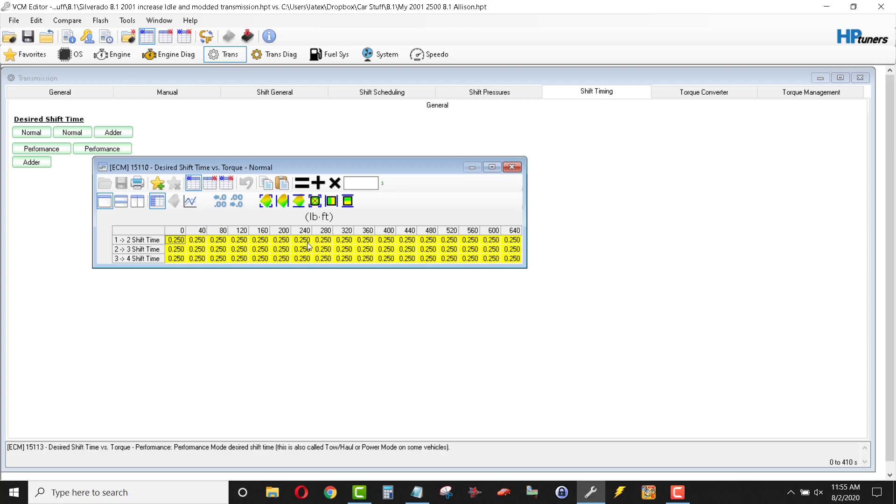
left_click(513, 167)
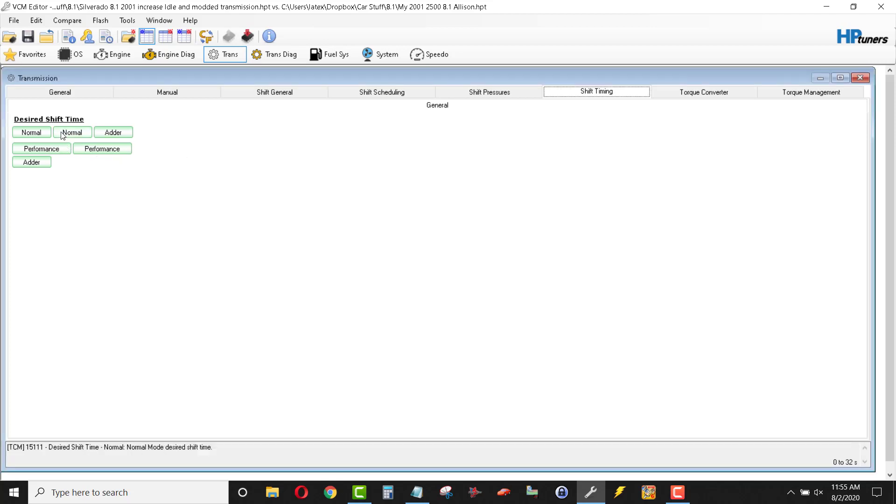
left_click(82, 135)
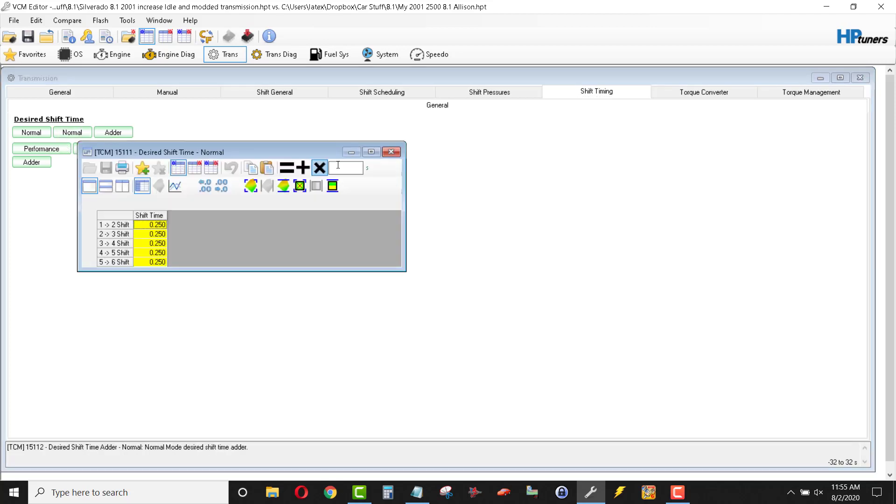
left_click(393, 150)
- Review the Normal adder and Performance shift time tables, then show the Torque Converter page
left_click(121, 131)
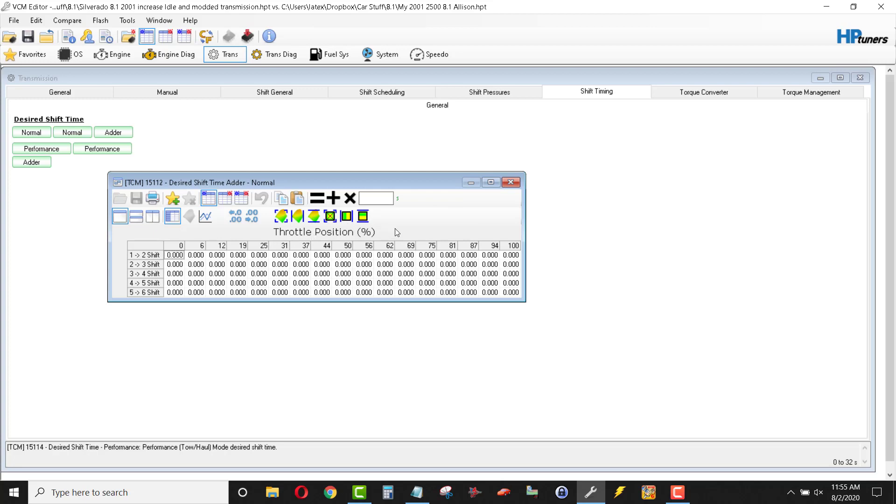
left_click(512, 183)
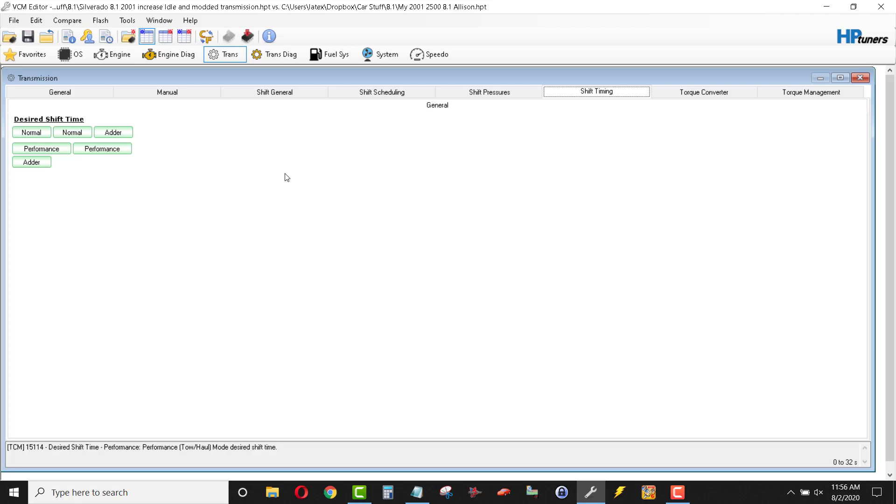
left_click(63, 150)
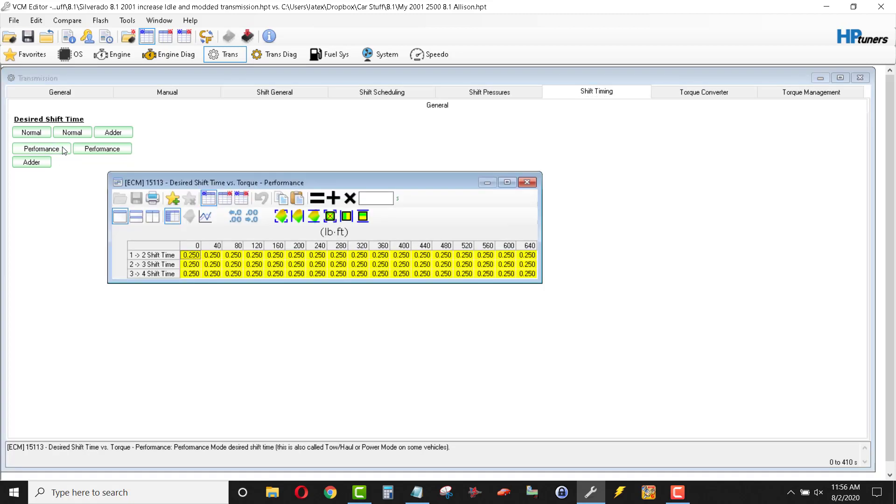
left_click(527, 183)
left_click(103, 148)
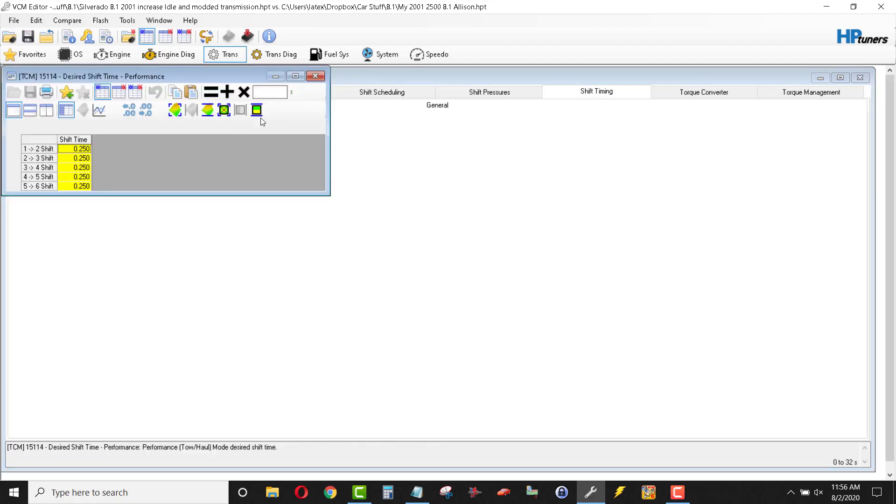
left_click(316, 75)
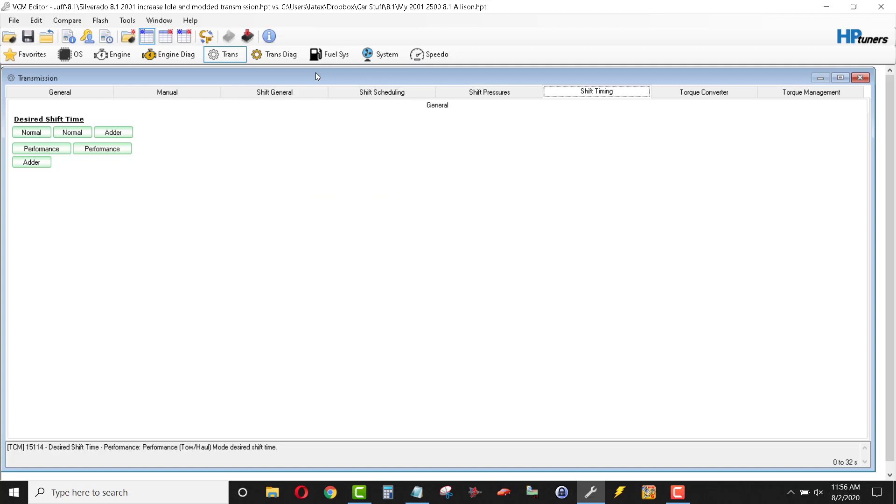
left_click(31, 163)
left_click(419, 91)
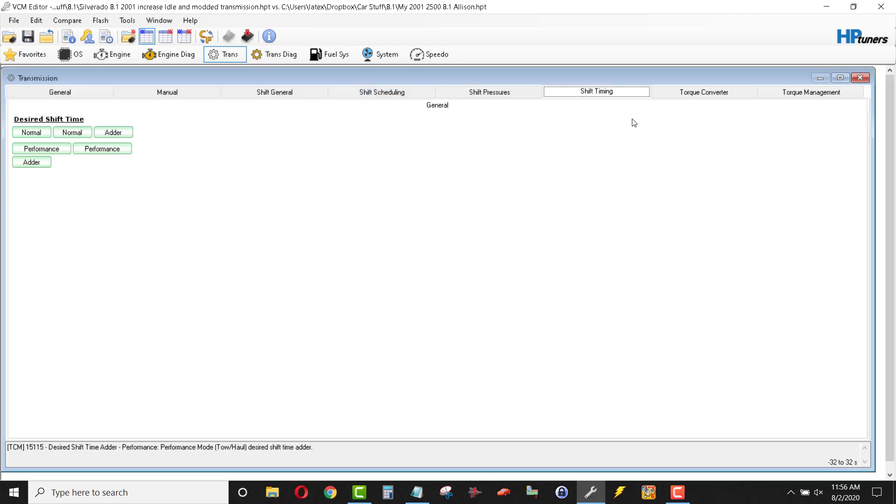
left_click(702, 92)
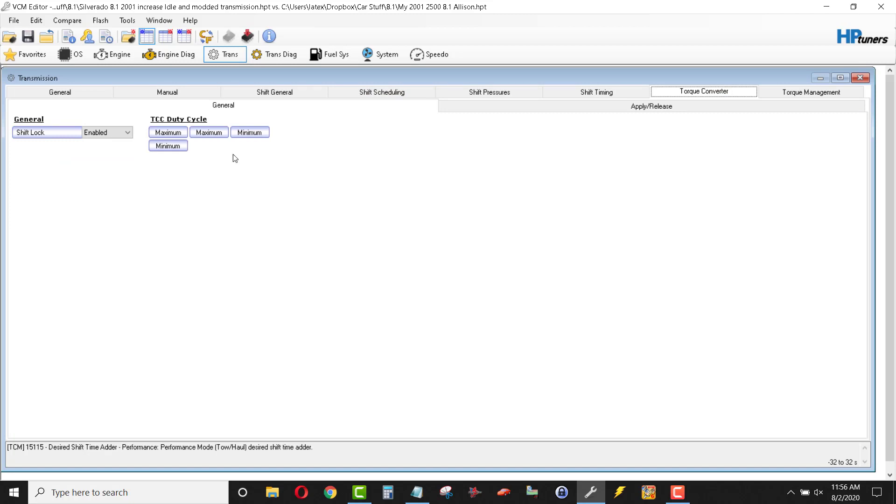
- Compare transmission desired torque (640 vs. stock 600) and review the abuse-mode torque reduction vs. RPM table
left_click(640, 107)
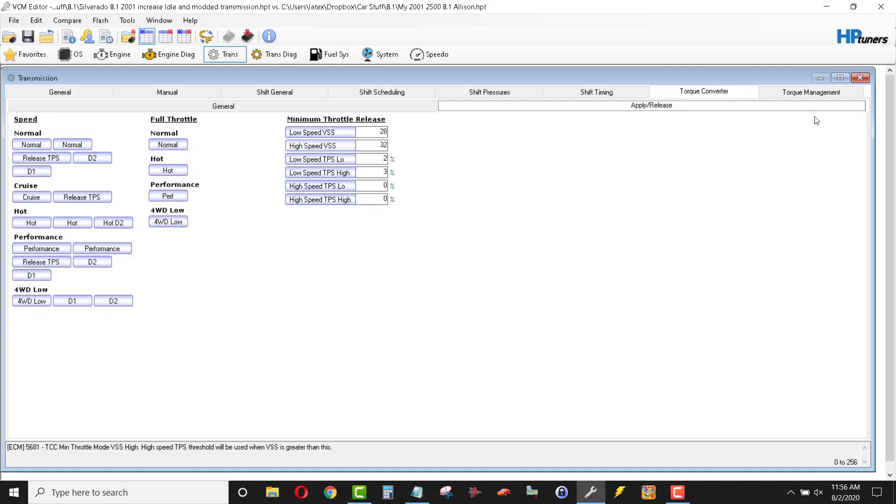
left_click(806, 93)
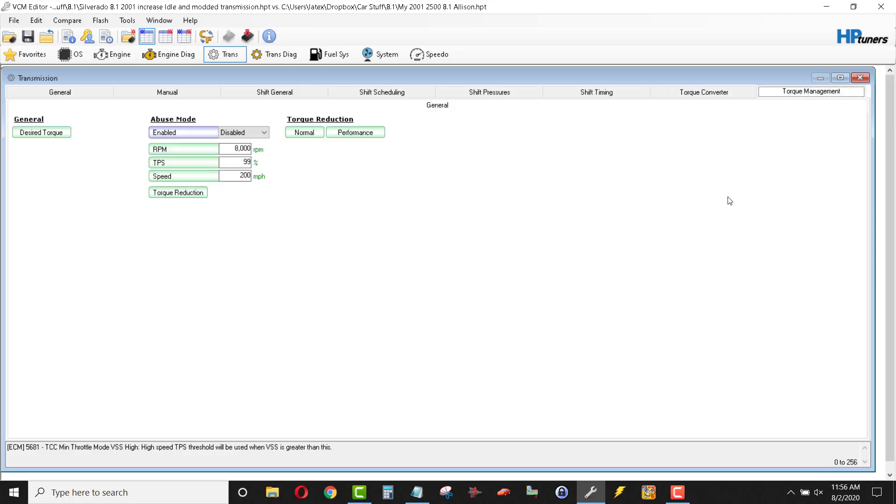
left_click(53, 134)
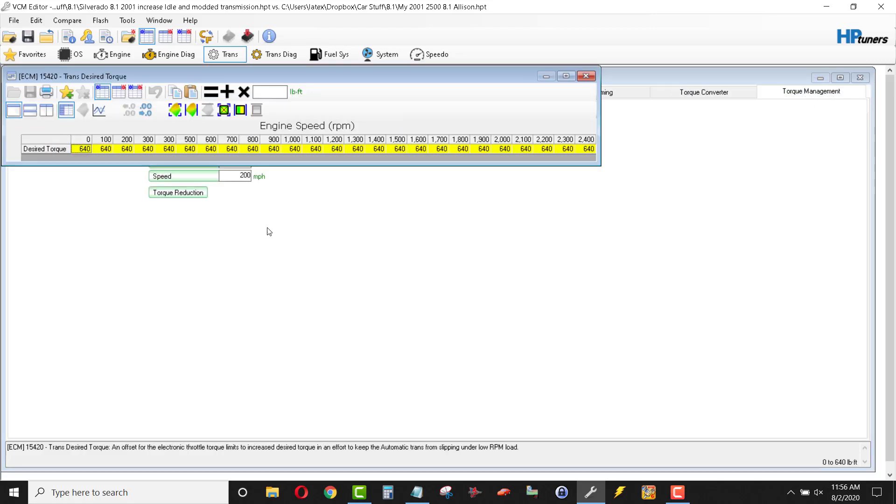
left_click(114, 92)
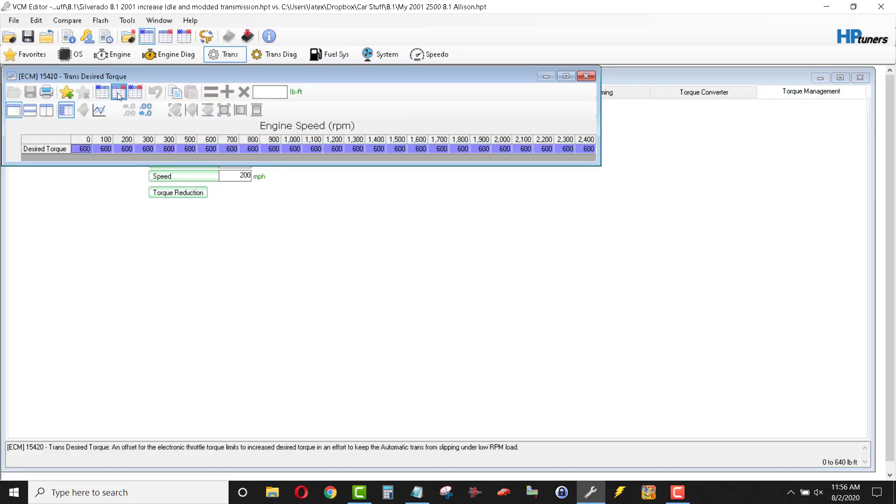
left_click(105, 94)
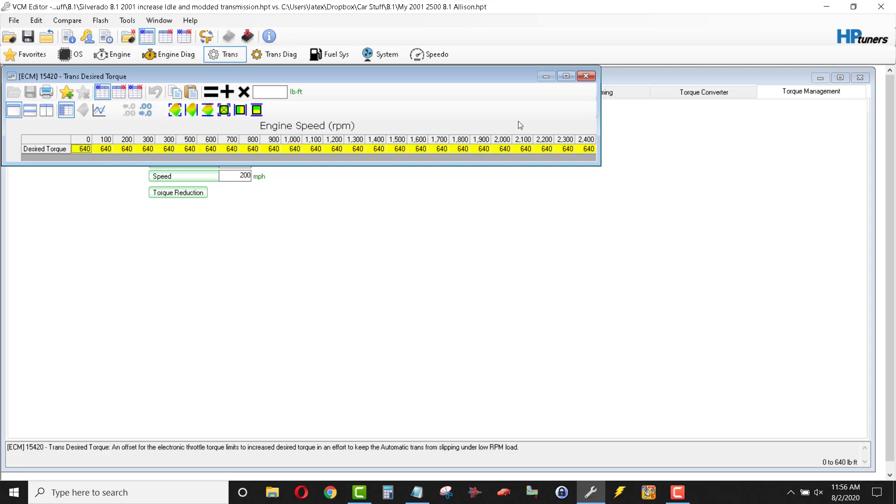
left_click_drag(447, 77, 515, 154)
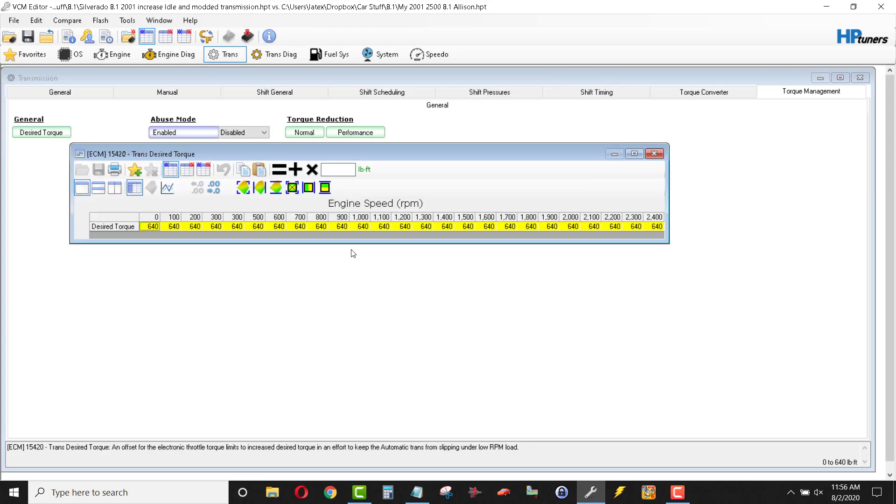
left_click(655, 154)
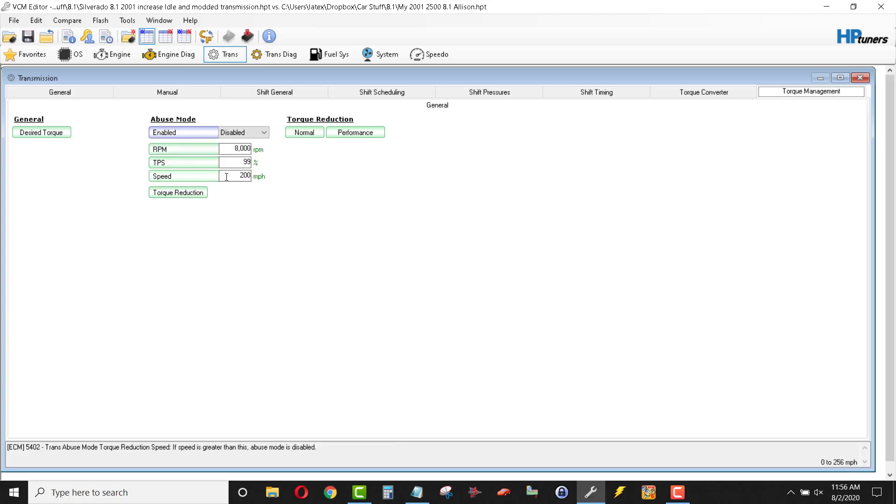
left_click(177, 196)
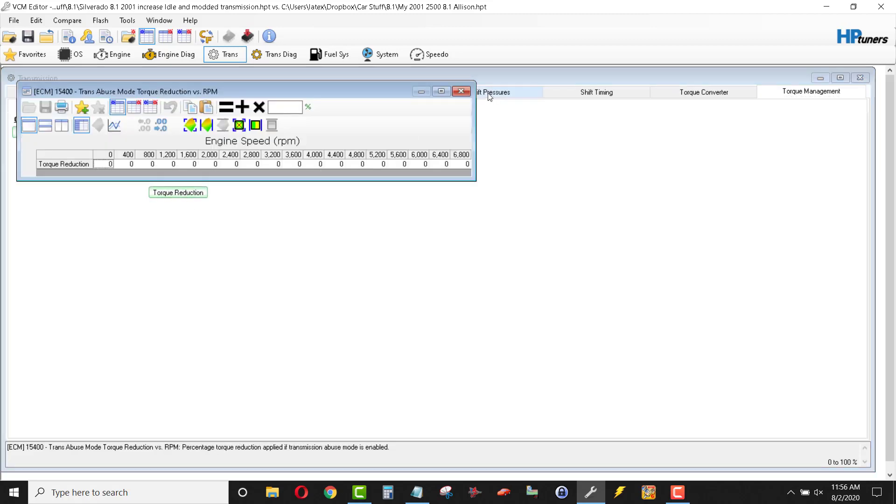
left_click(462, 91)
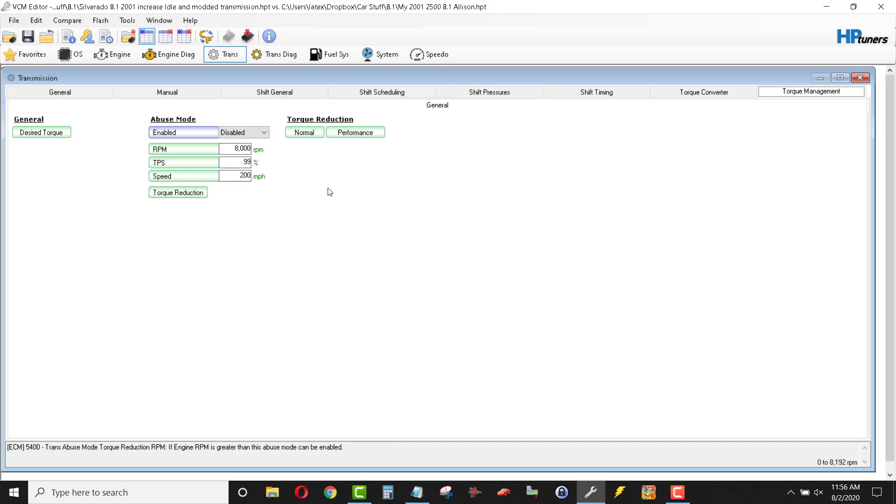
- Compare the Normal torque reduction during shifts table against stock, resizing it, then close it
left_click(302, 135)
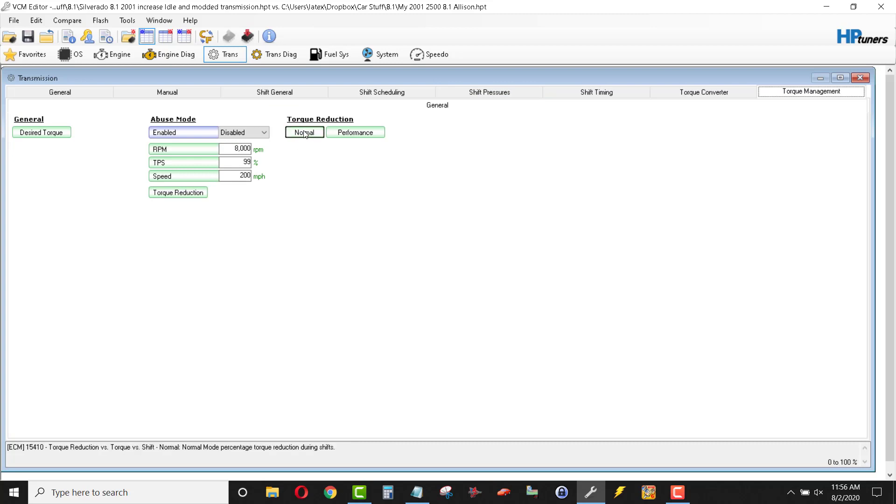
left_click_drag(251, 119, 612, 177)
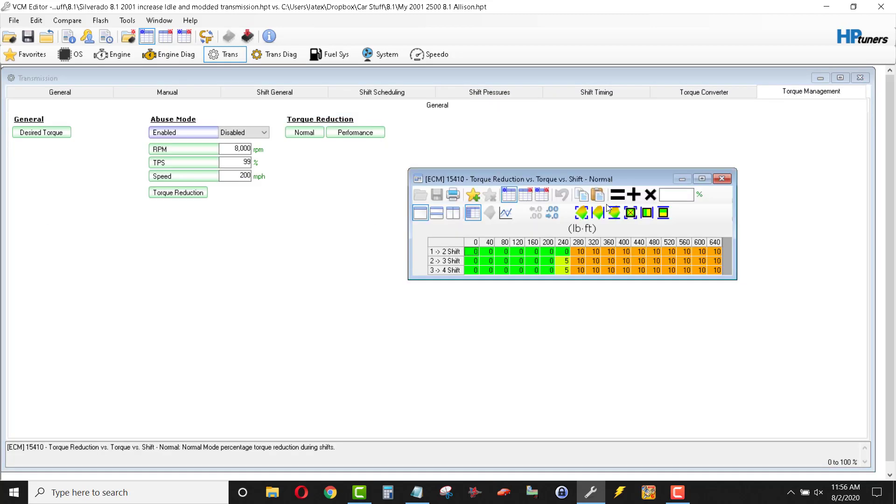
left_click(529, 195)
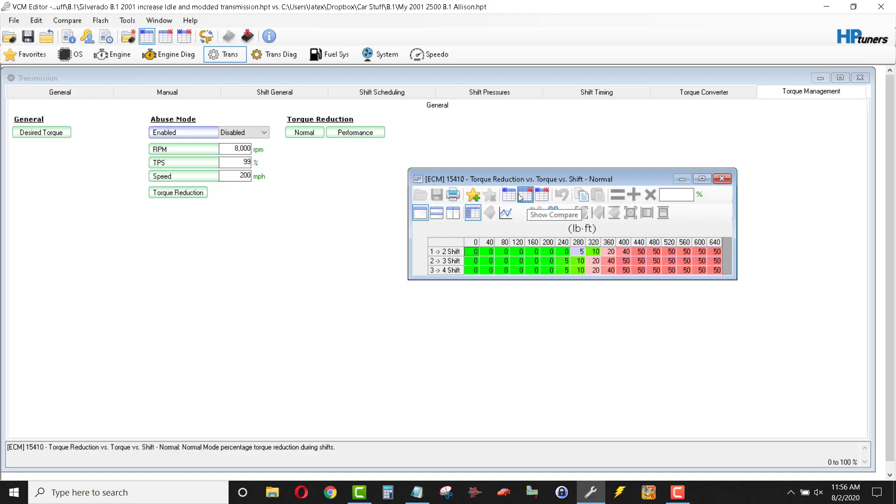
left_click(509, 195)
left_click_drag(557, 172, 557, 160)
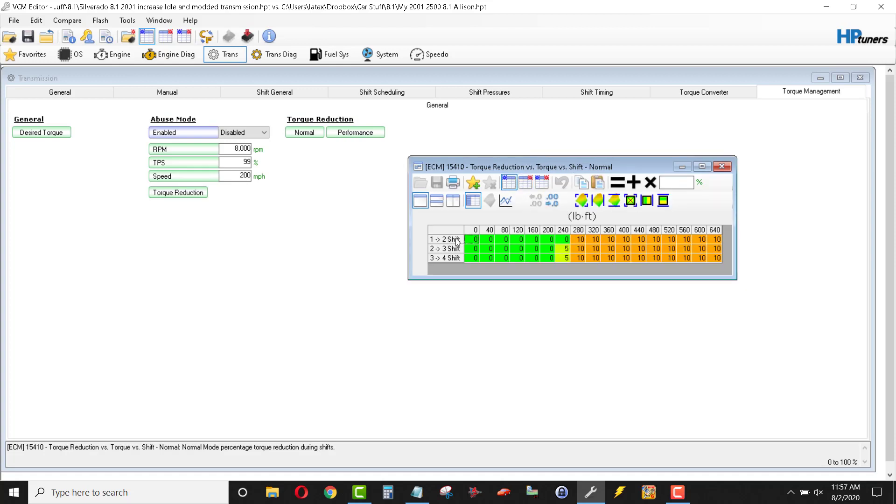
left_click(531, 186)
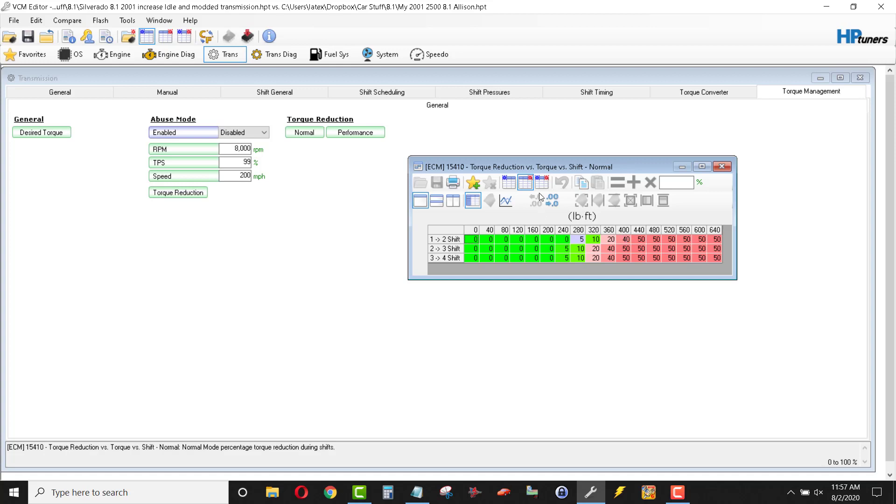
left_click(509, 182)
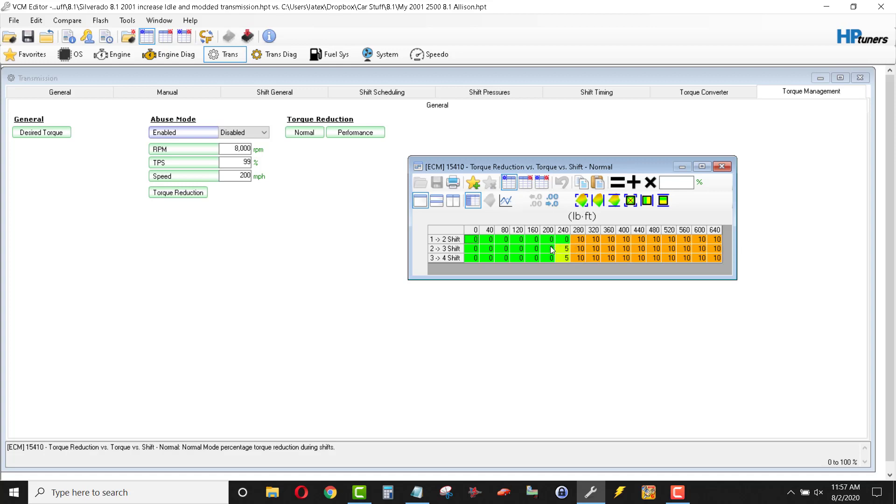
left_click(723, 168)
- Compare the Performance shift torque reduction table, 10% versus stock 50%, with the stock file
left_click(356, 134)
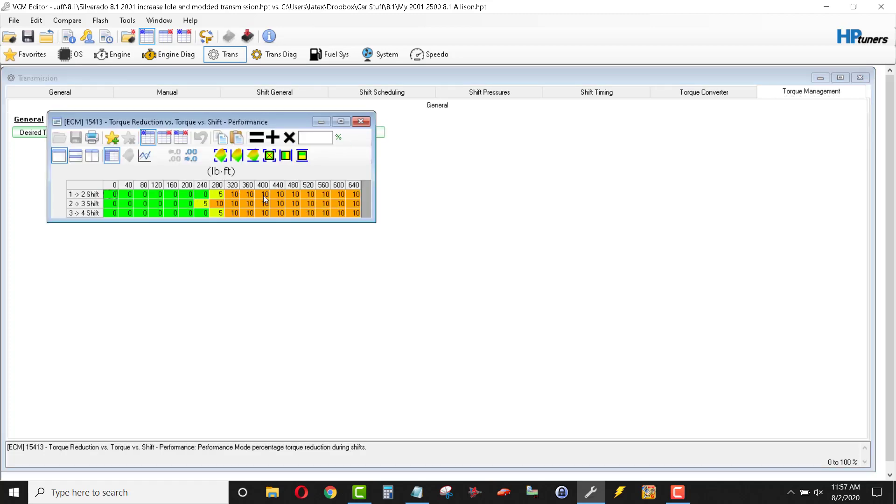
left_click(164, 137)
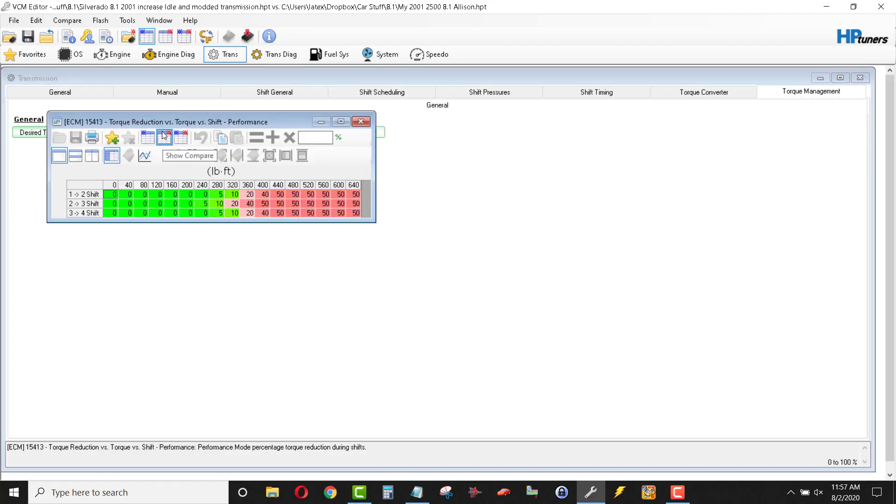
left_click(164, 136)
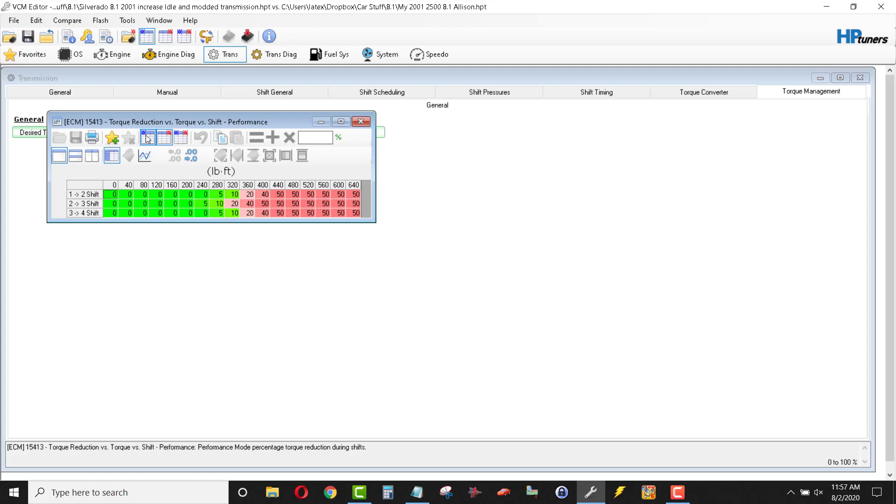
- Close the Torque Reduction vs. Torque vs. Shift - Performance table window
left_click(361, 123)
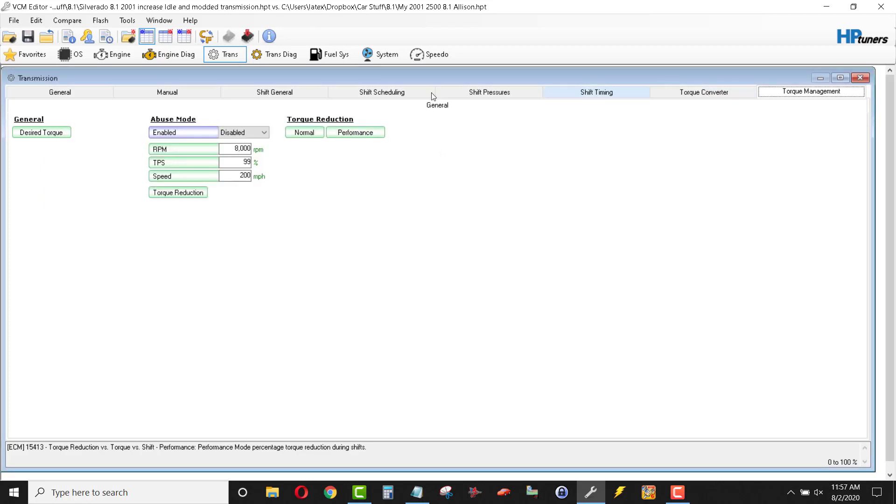